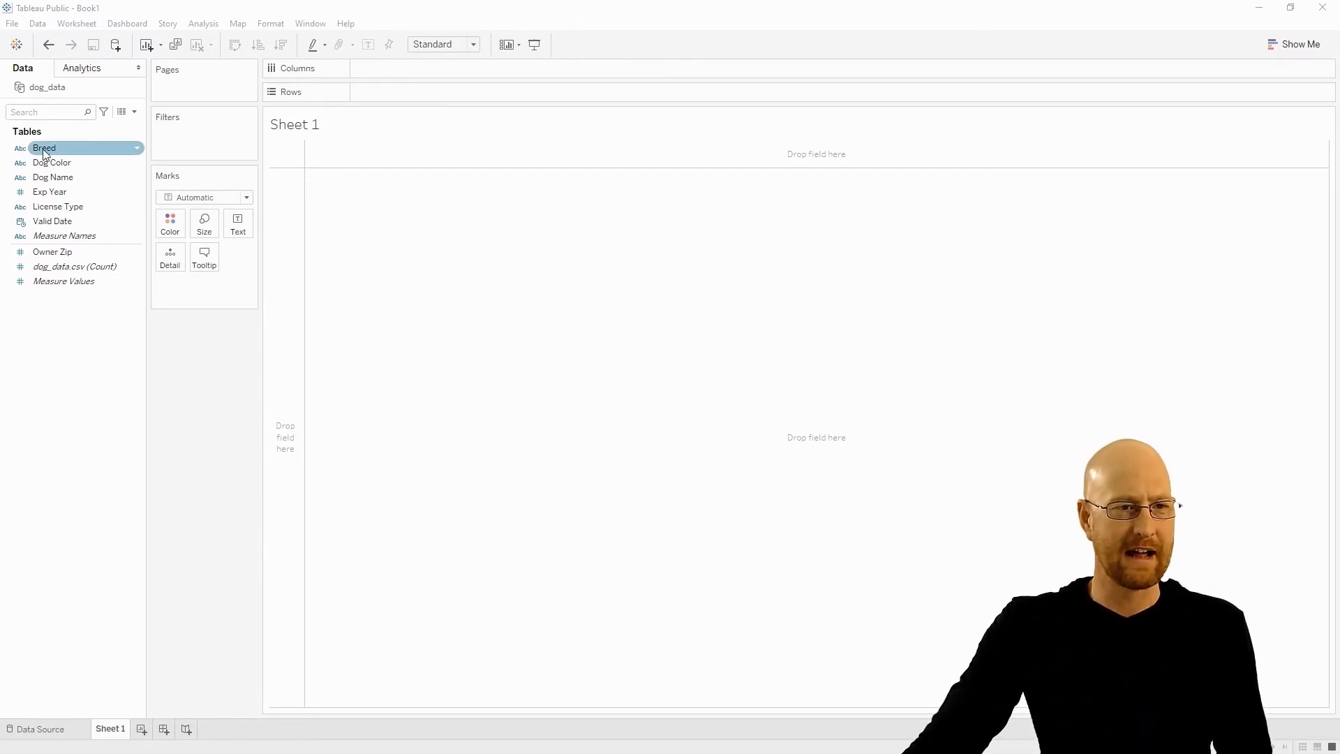
- Build a bar chart with Breed as the rows and the dog_data.csv count as the columns
left_click_drag(42, 147, 393, 66)
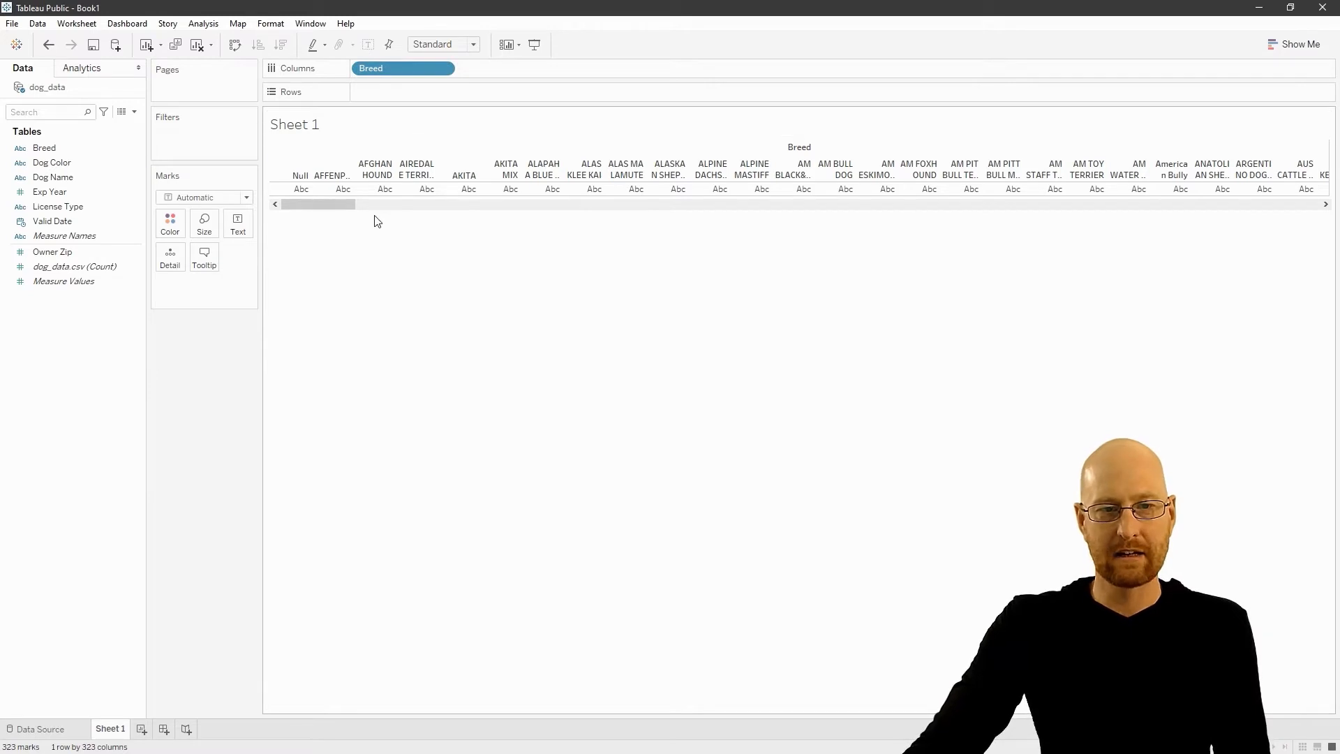
left_click_drag(339, 203, 444, 209)
left_click_drag(388, 68, 388, 88)
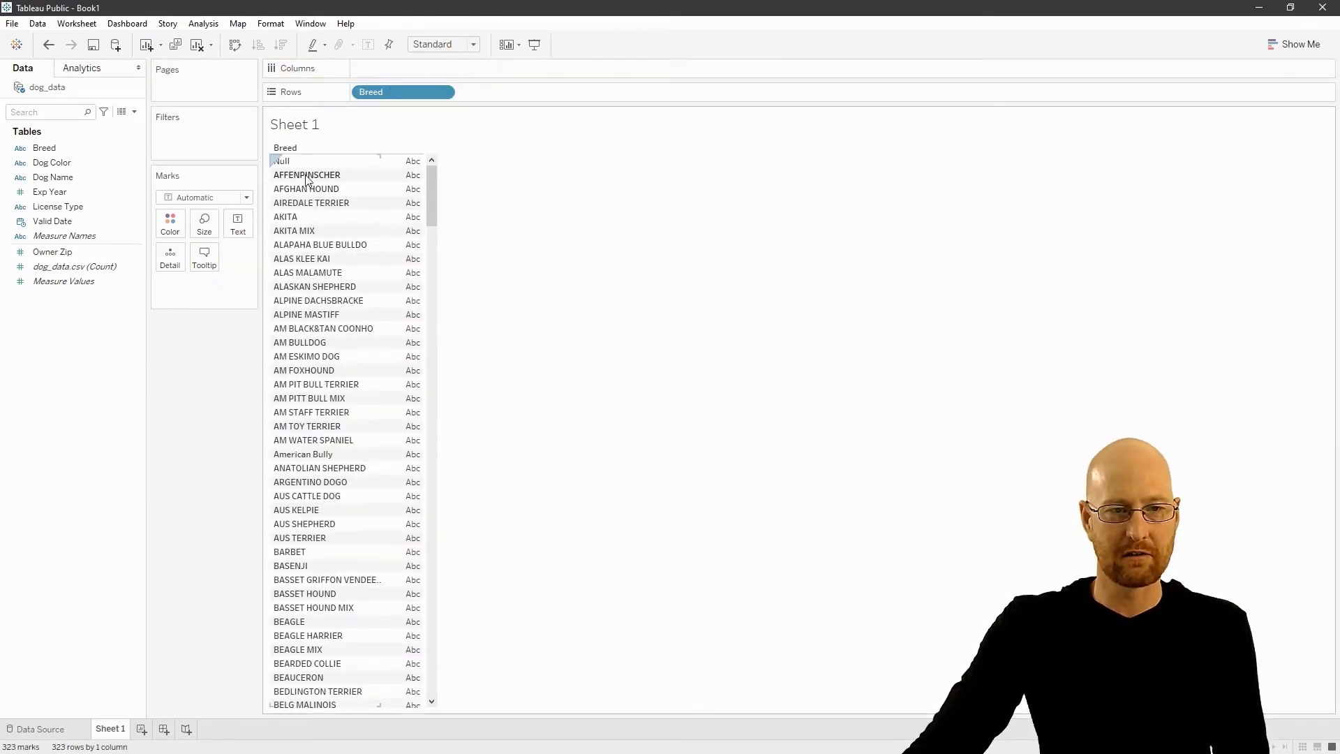
left_click_drag(432, 193, 425, 293)
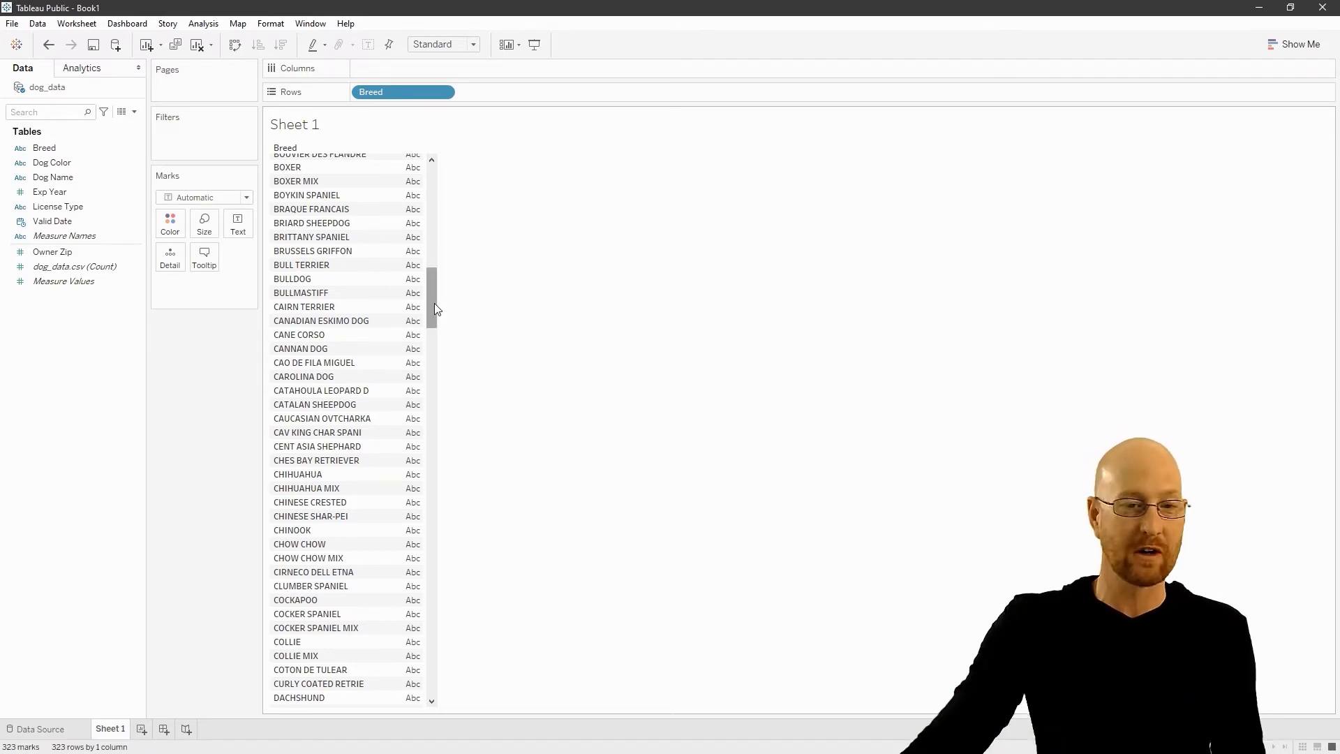
left_click_drag(434, 303, 451, 189)
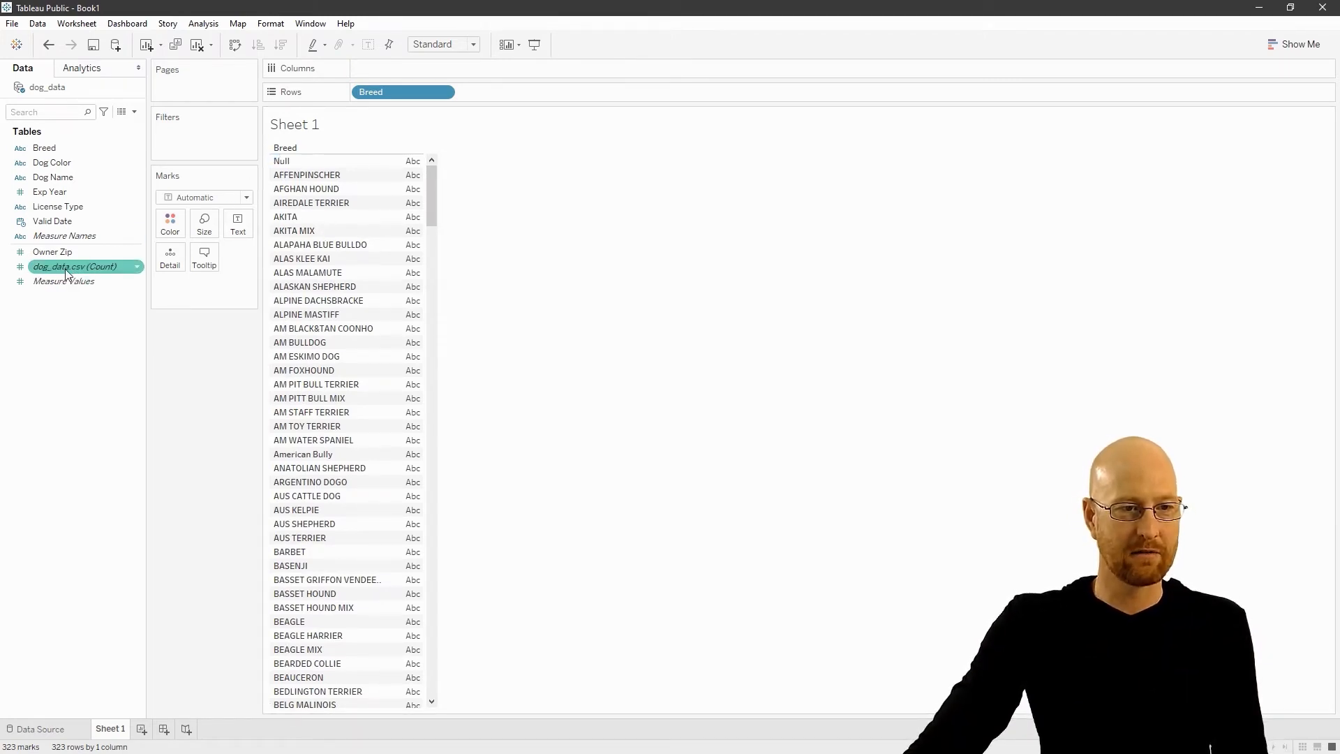
left_click_drag(65, 272, 481, 66)
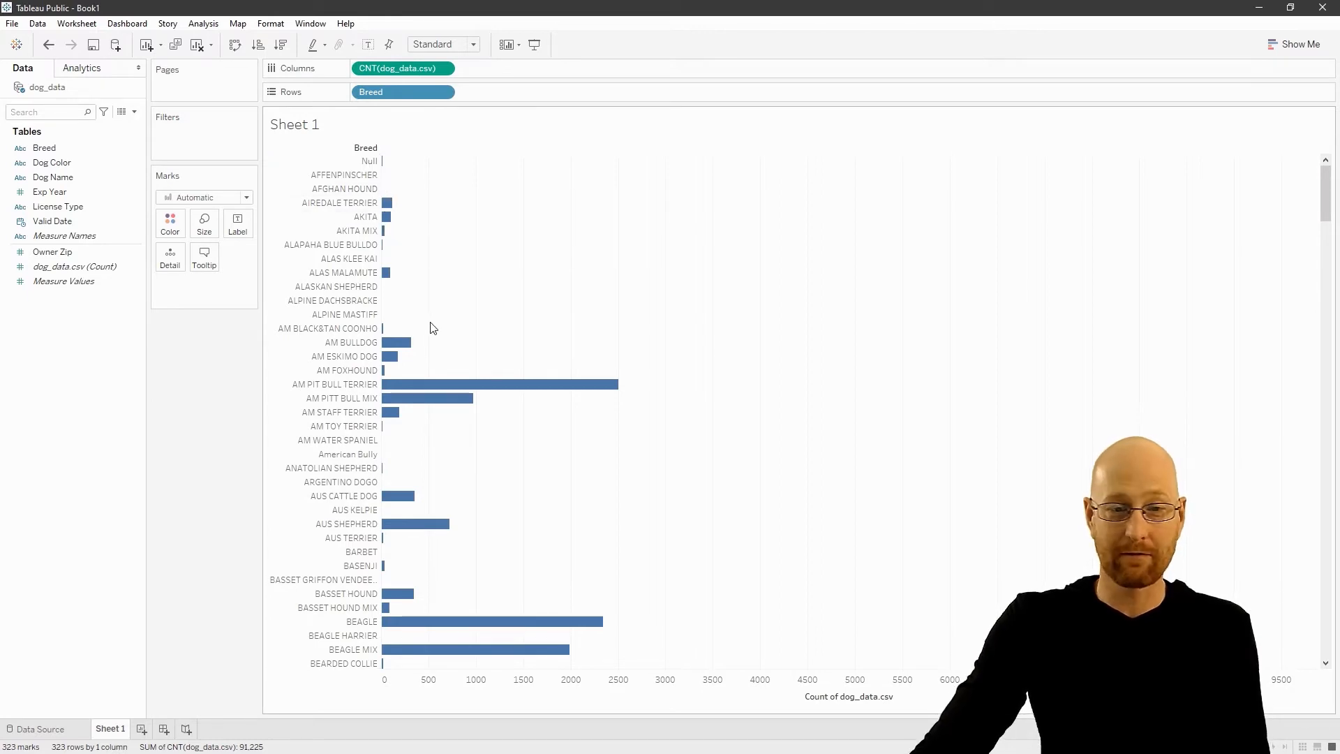
- Look through the breed bars and check the counts of the most common dog breeds
mouse_move(542, 388)
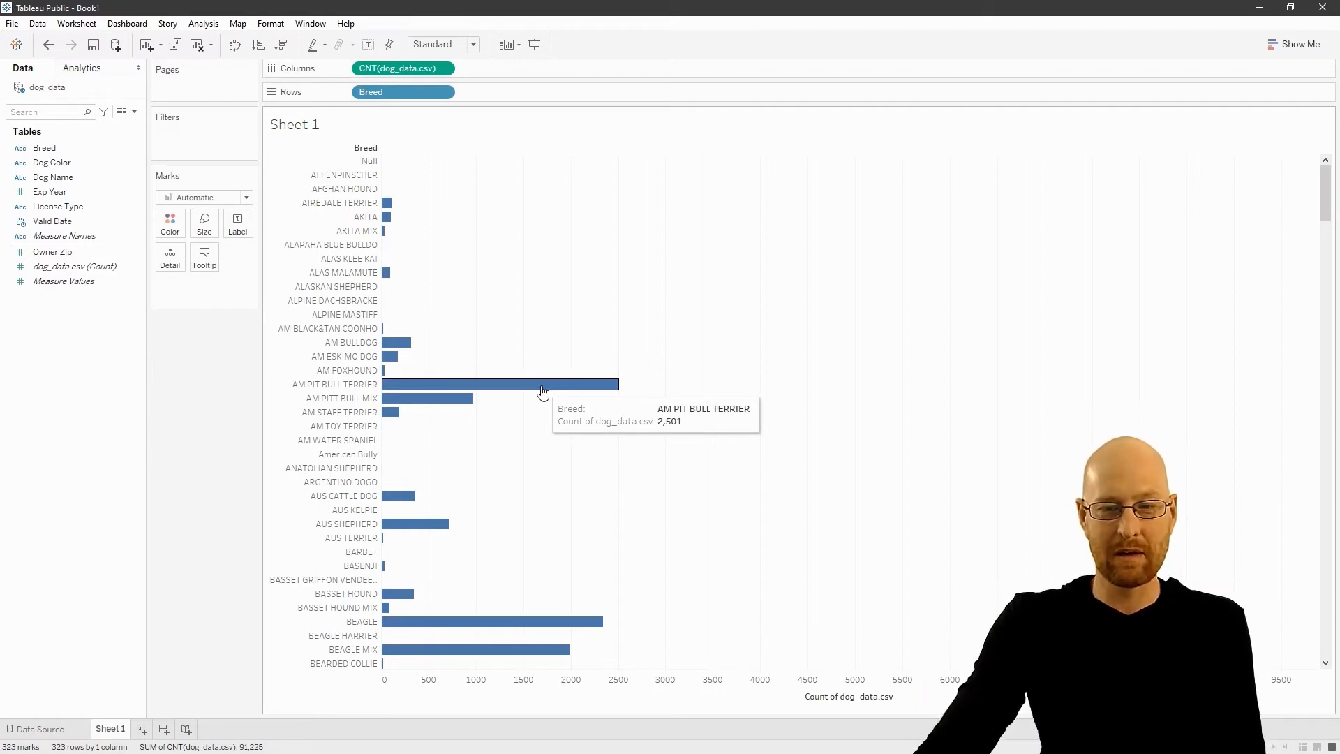
scroll(482, 387, "down", 12)
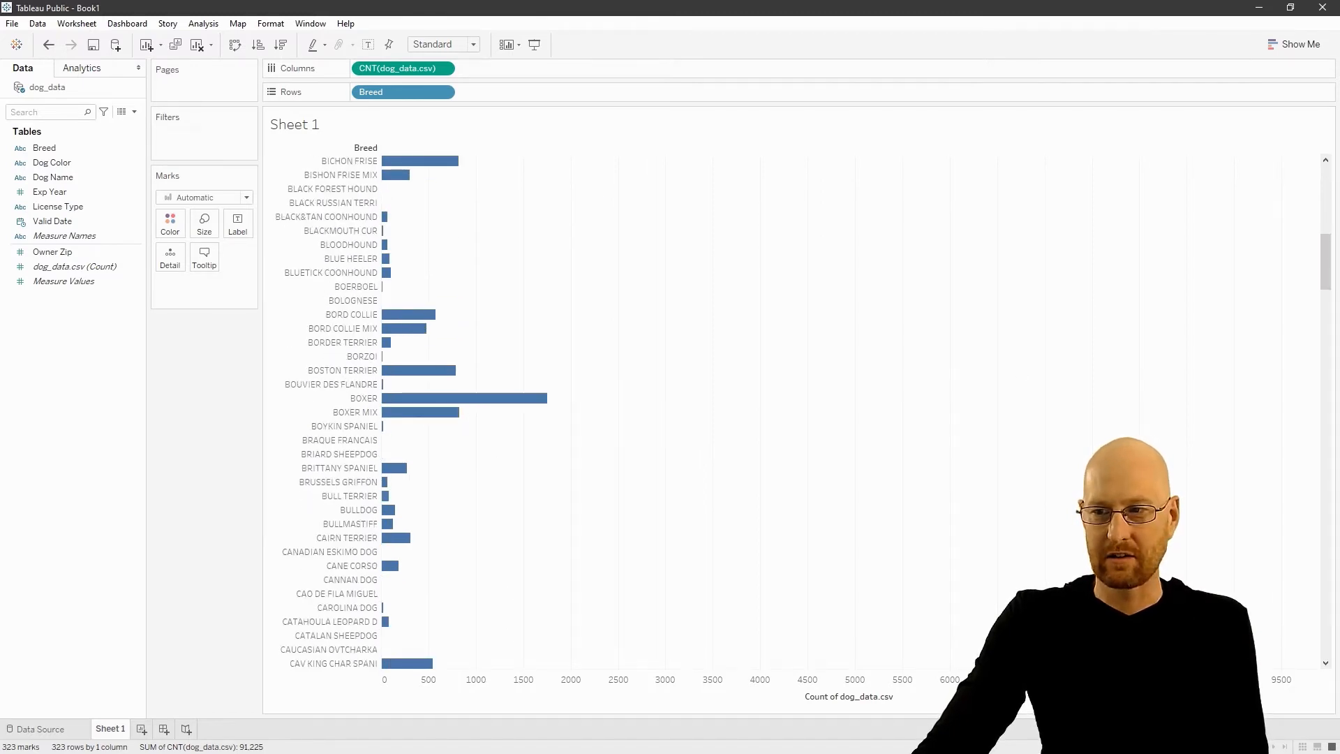
left_click_drag(1326, 271, 509, 373)
scroll(523, 356, "down", 14)
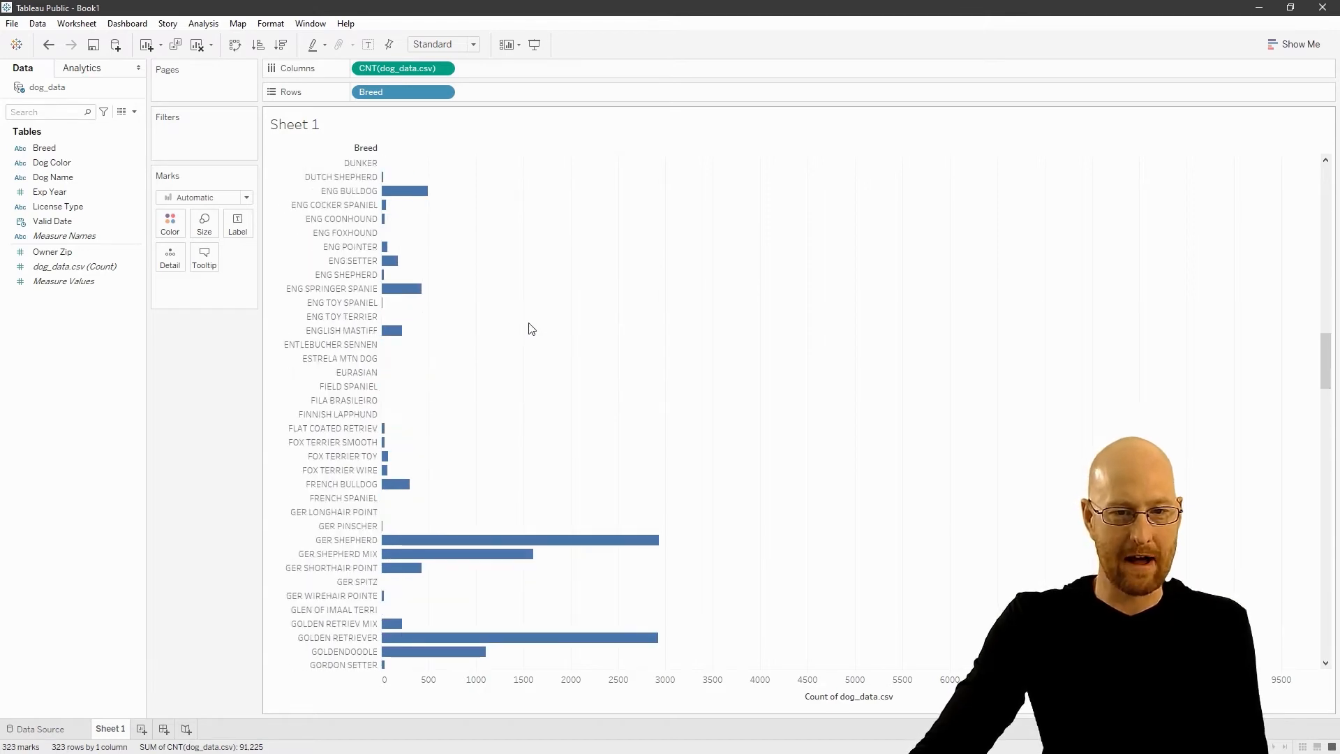
scroll(530, 328, "down", 6)
mouse_move(428, 300)
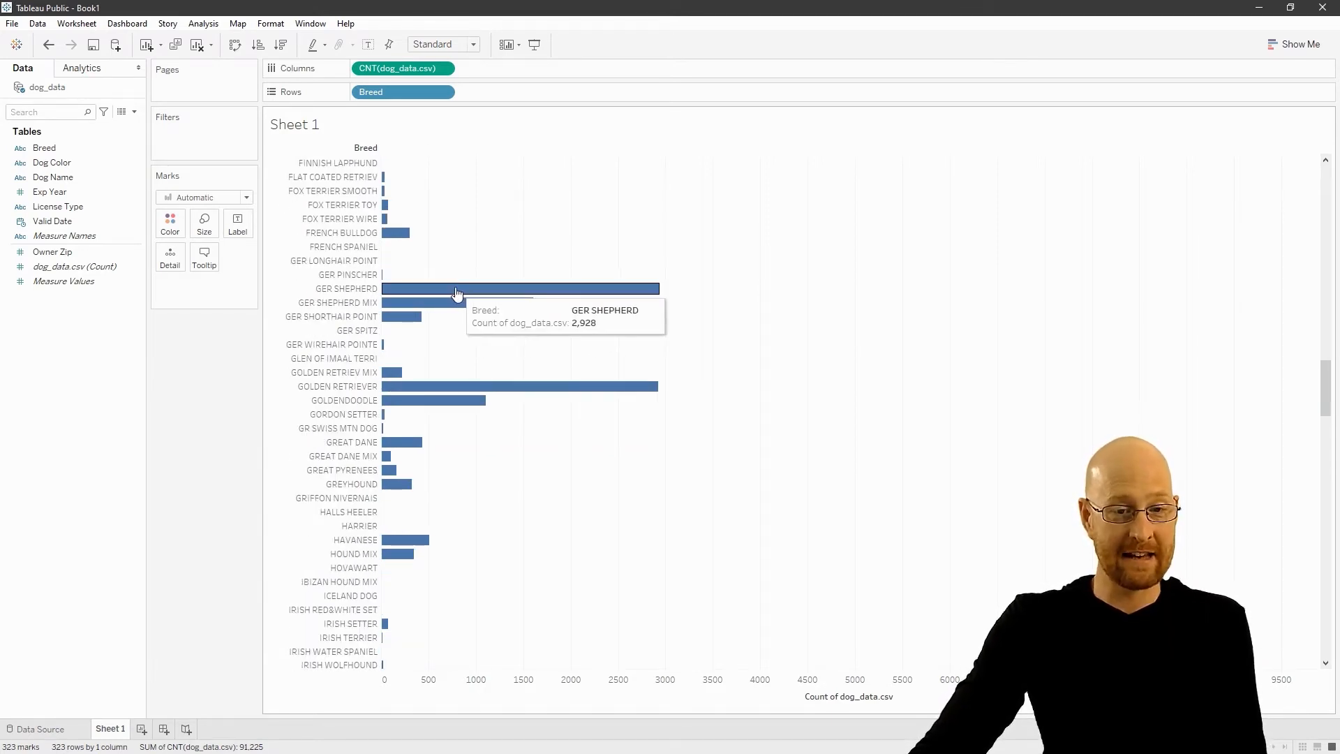
scroll(532, 326, "down", 5)
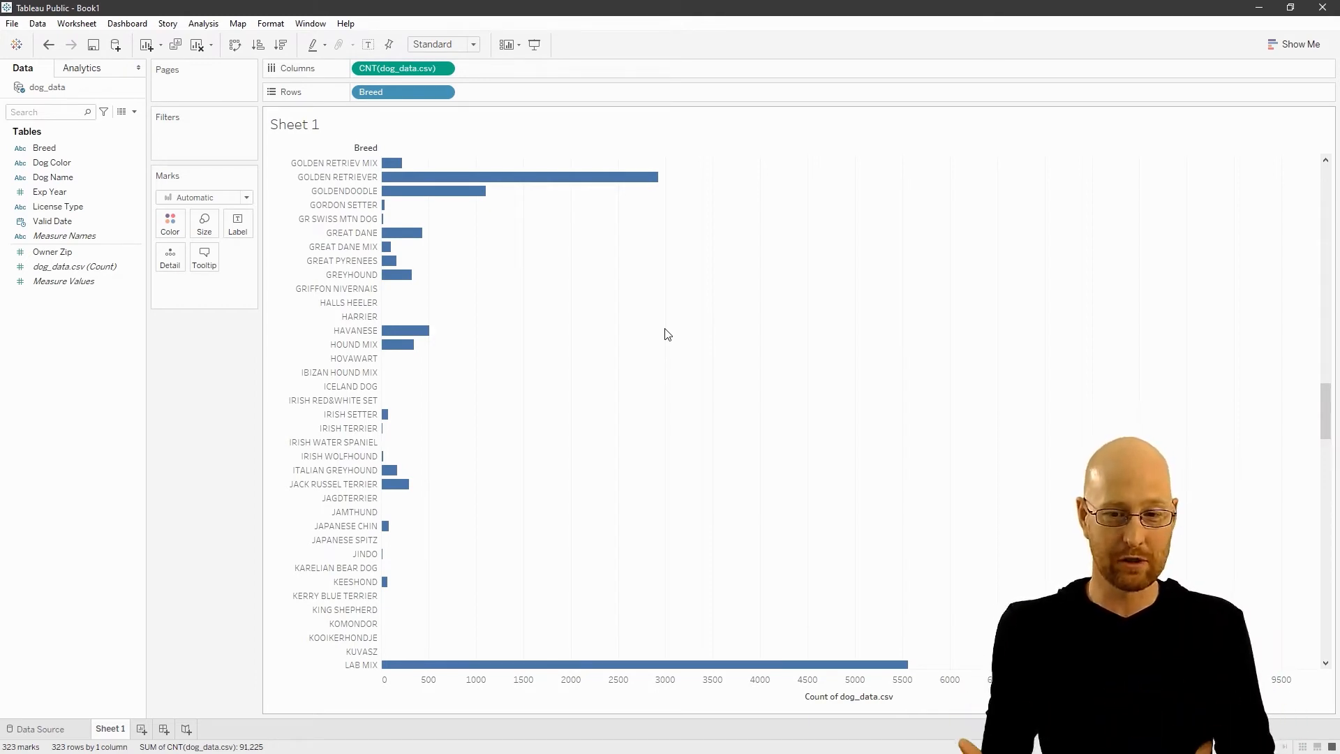
scroll(668, 334, "down", 2)
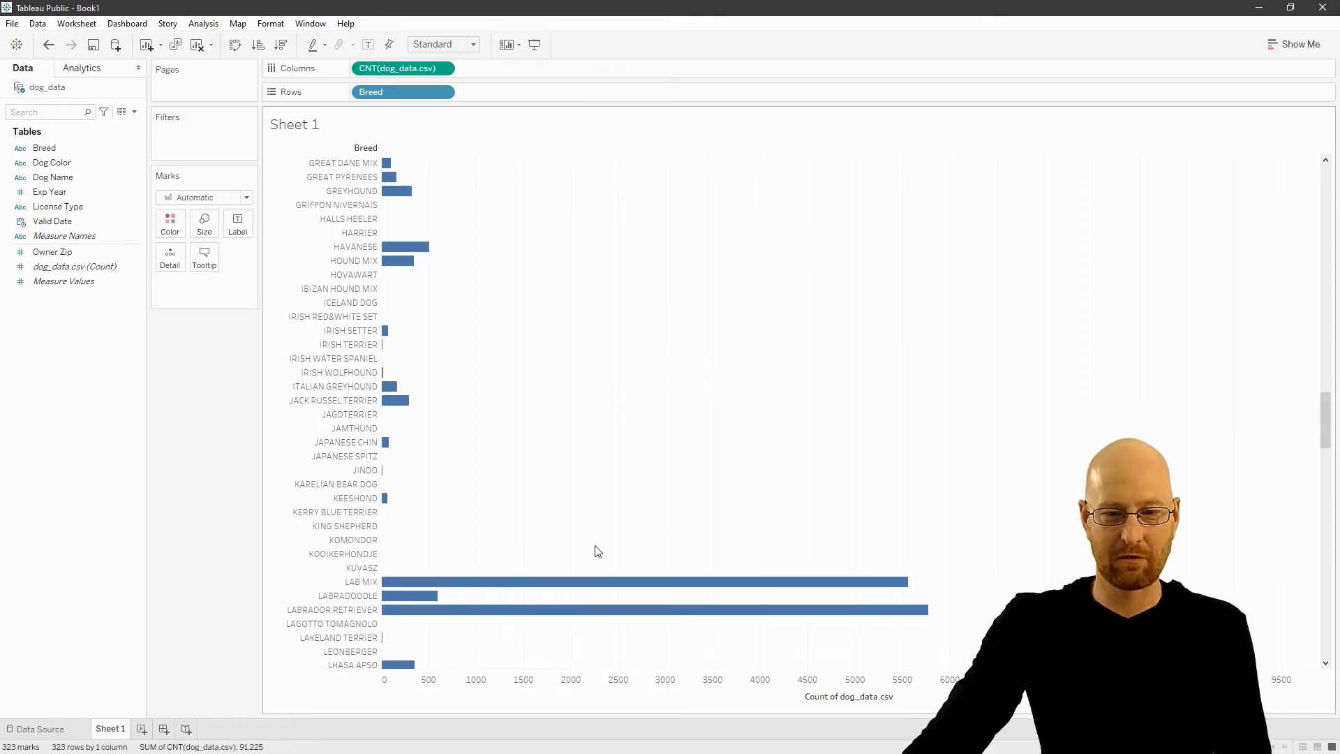
scroll(628, 546, "down", 2)
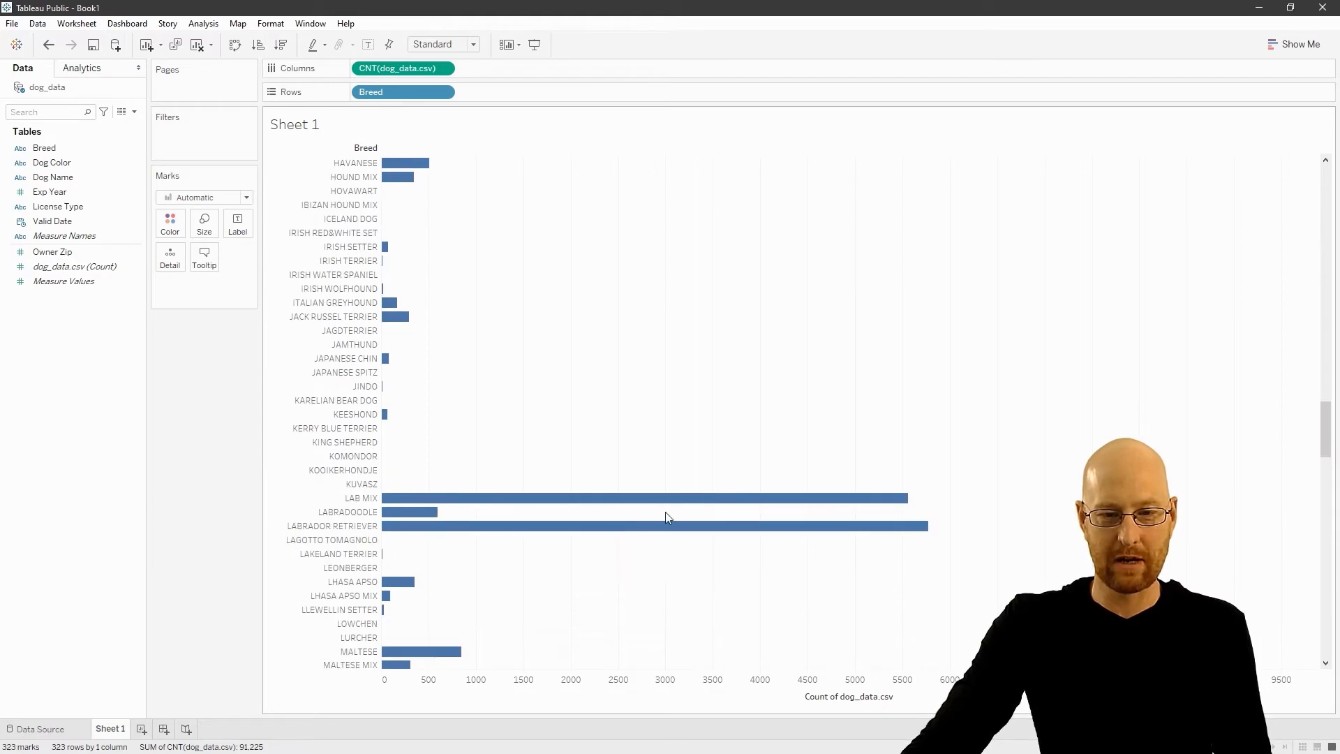
mouse_move(818, 532)
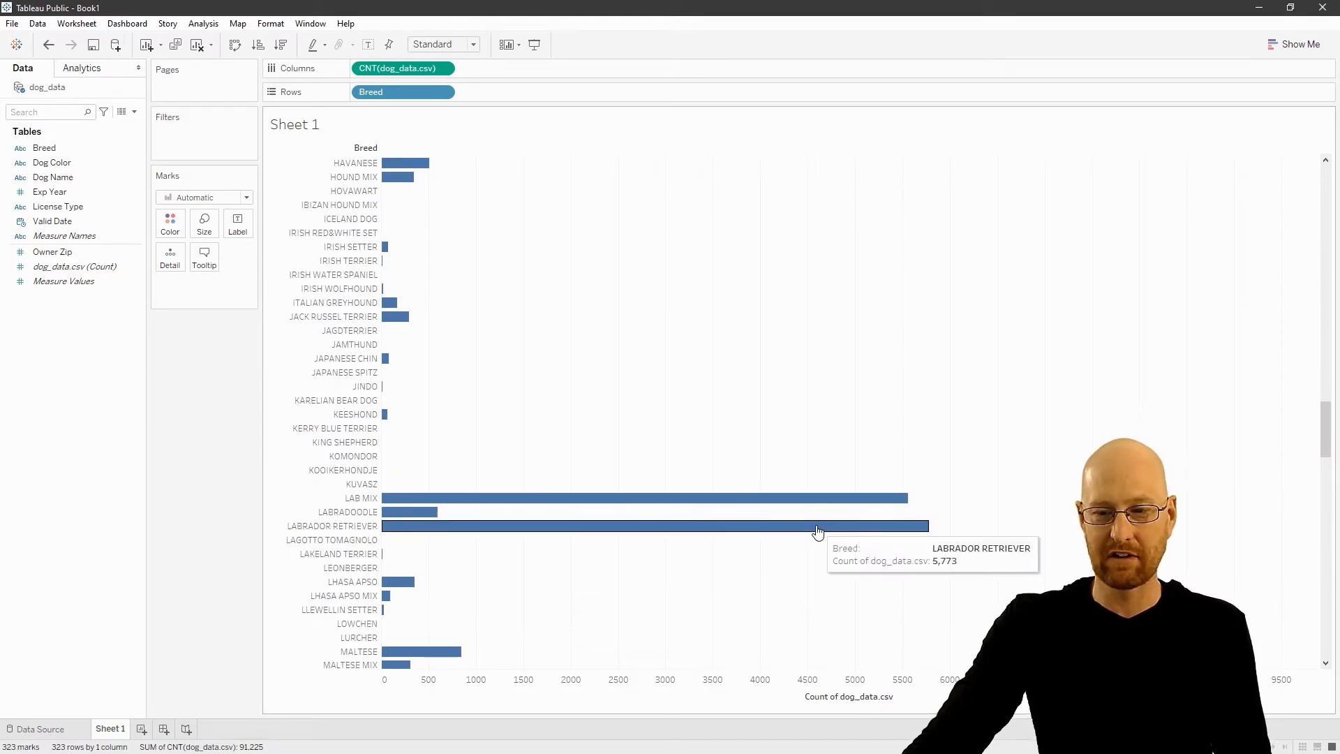
scroll(818, 532, "up", 7)
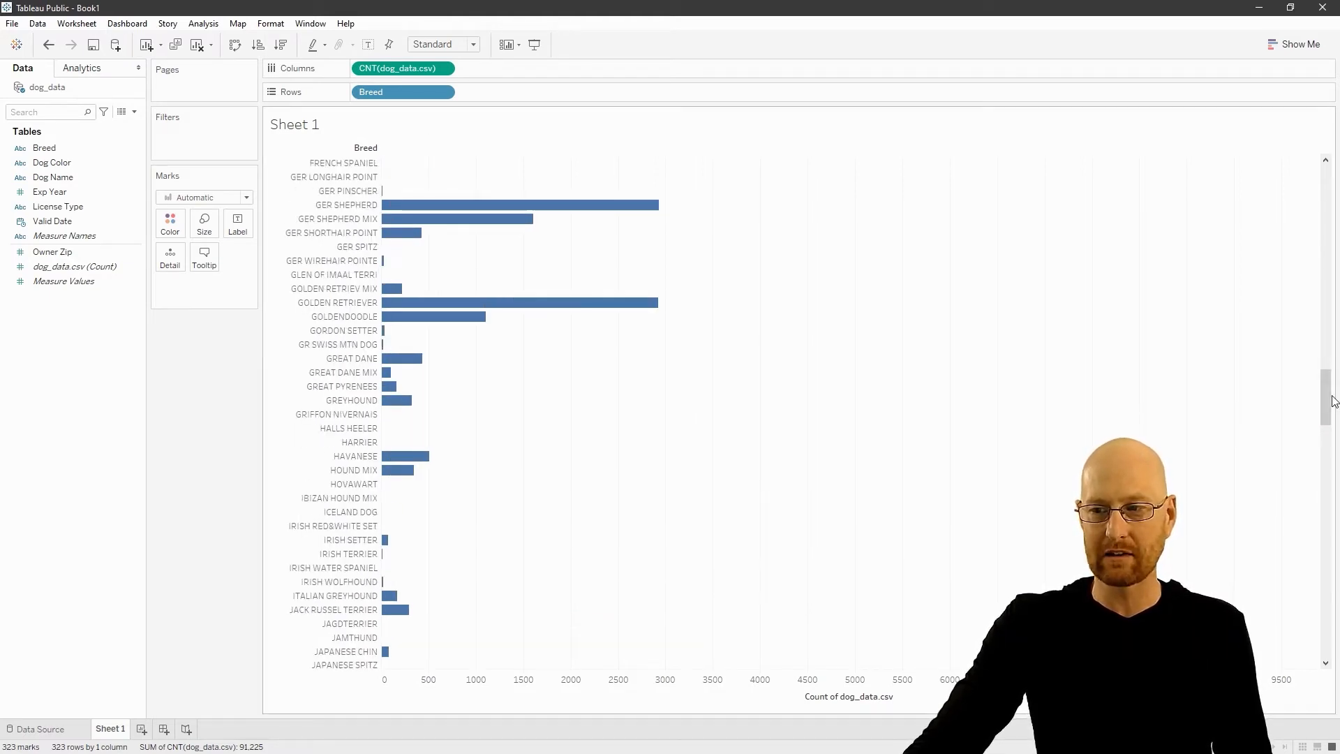
left_click_drag(1329, 398, 1328, 192)
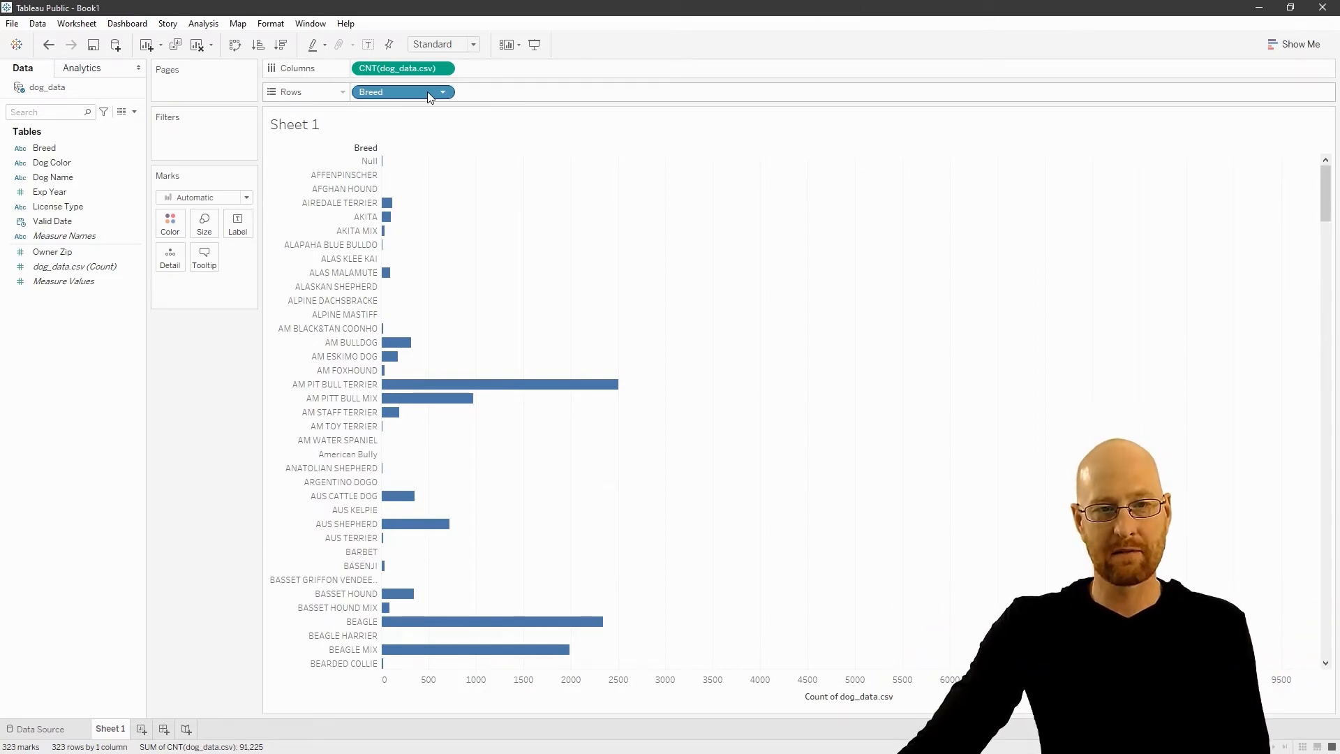
- Remove Breed from the rows and add it back to the chart
left_click_drag(423, 91, 224, 378)
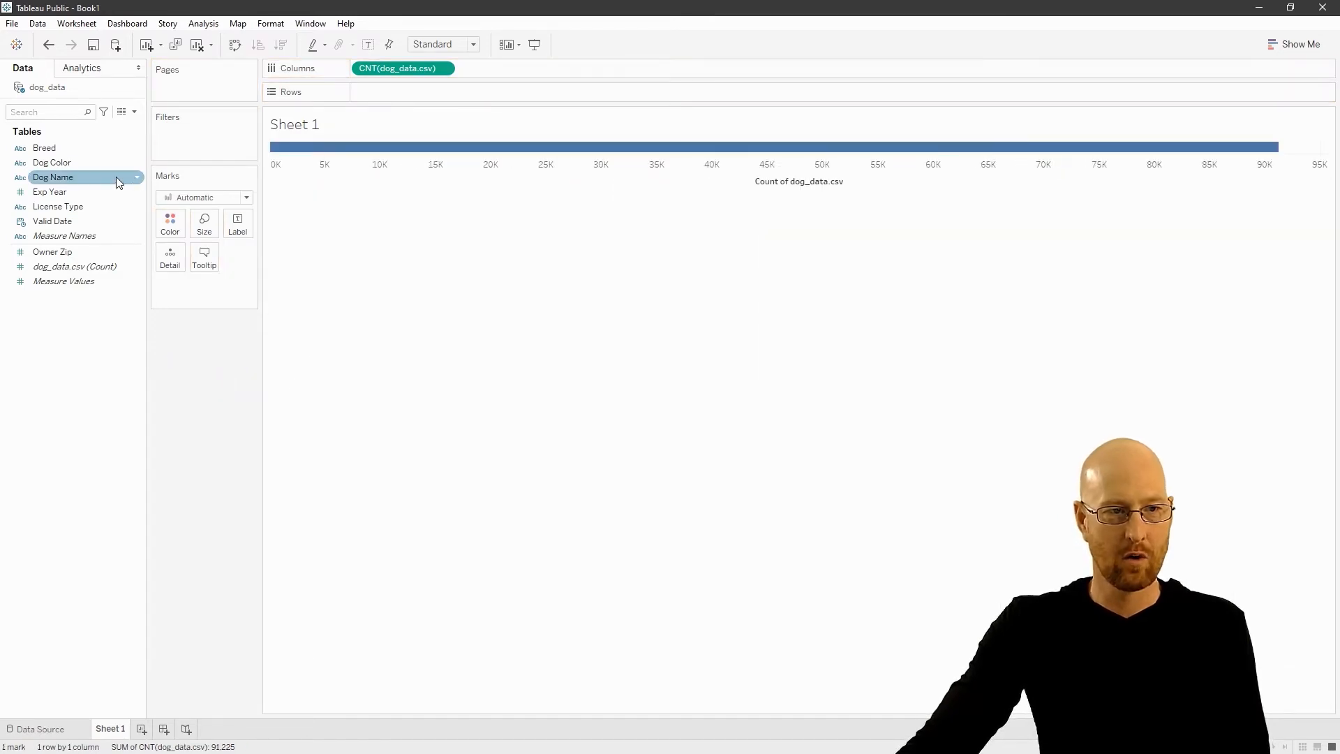
left_click_drag(54, 150, 388, 90)
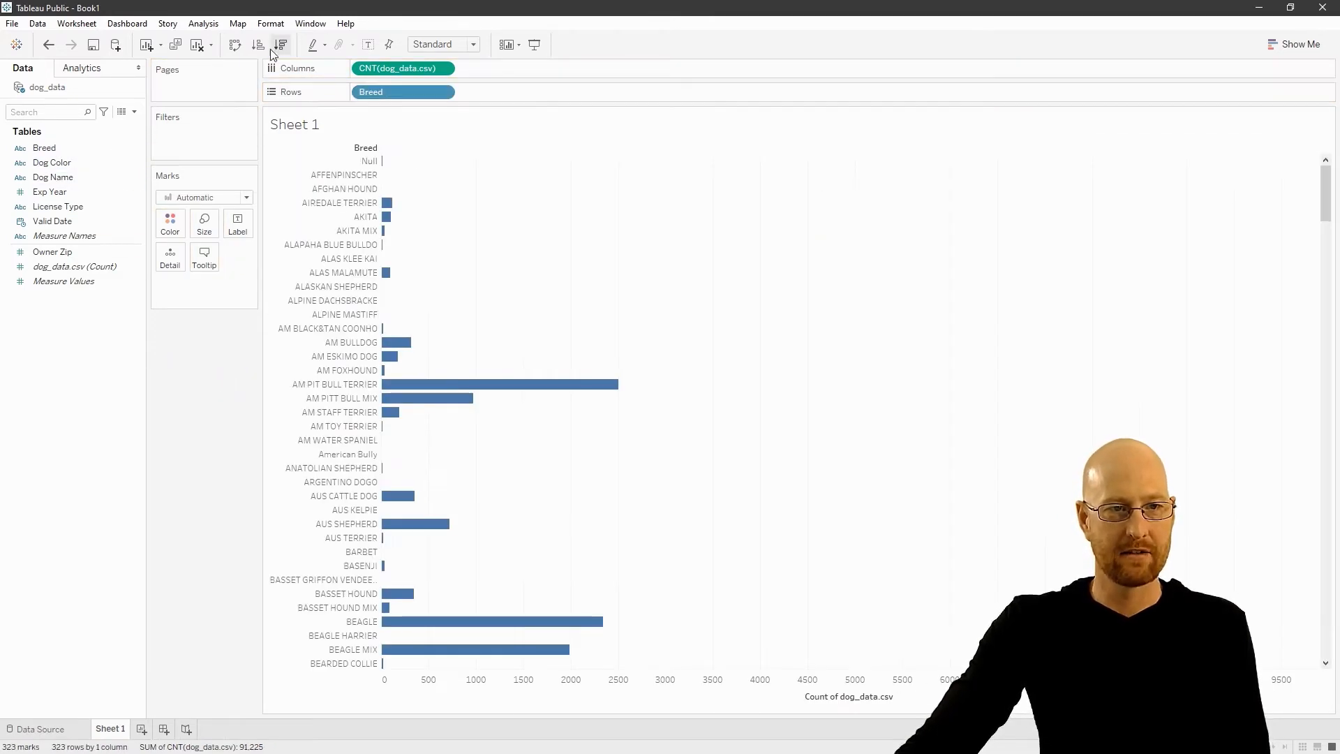
- Clear the sheet and rebuild the bar chart with Breed as rows and the dog_data.csv count as columns
left_click(199, 48)
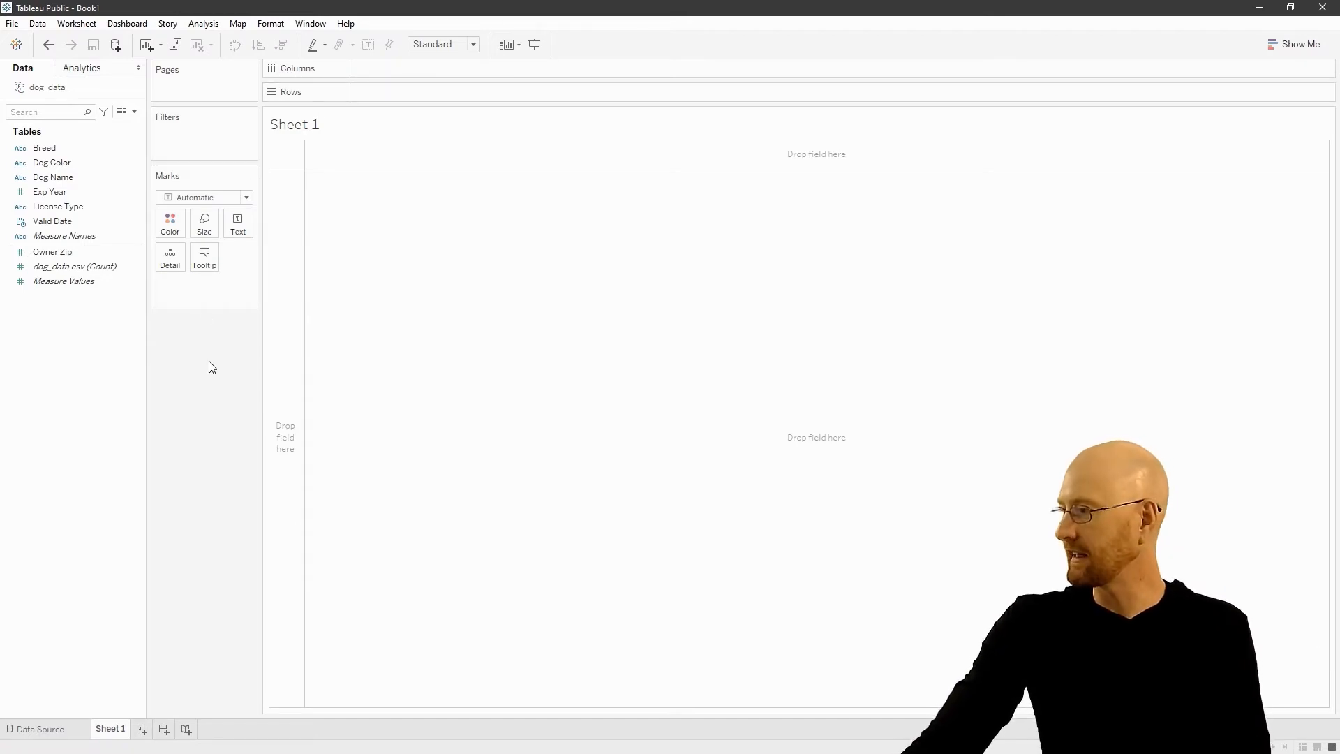
left_click_drag(44, 148, 389, 95)
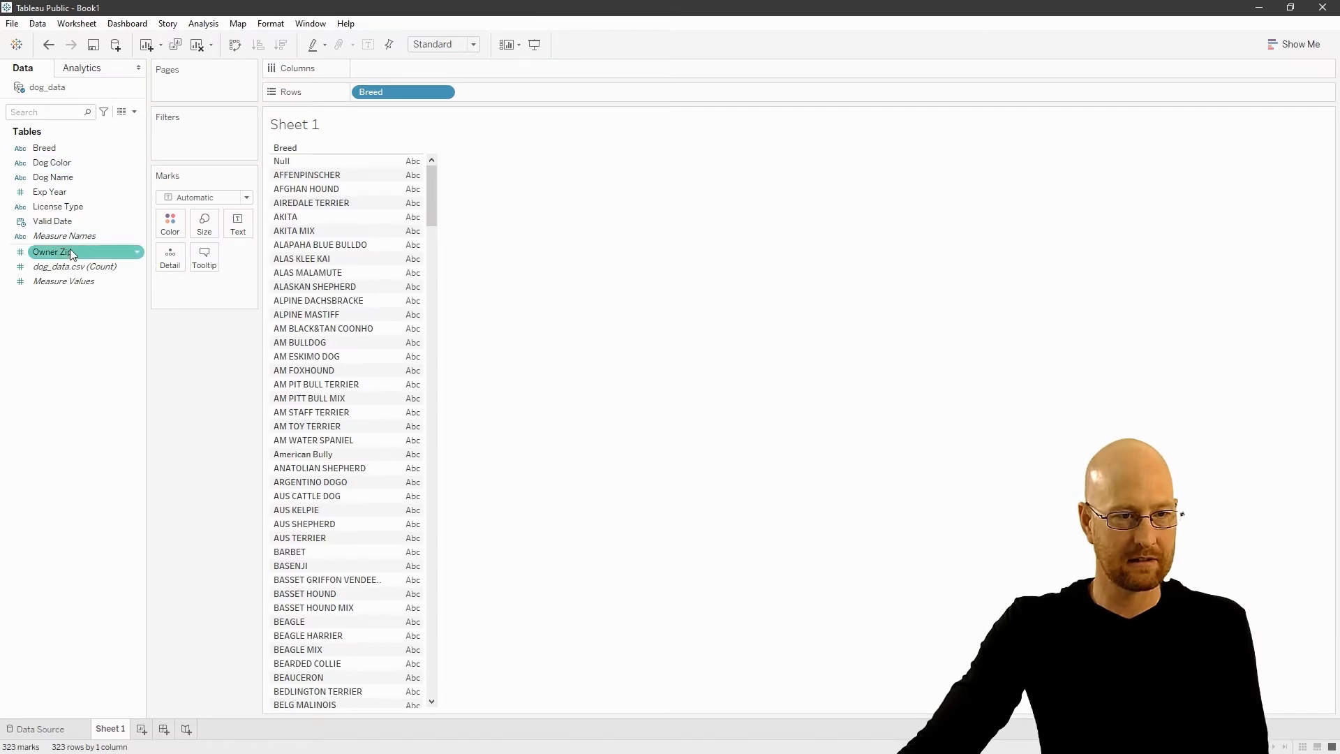
left_click_drag(70, 267, 399, 70)
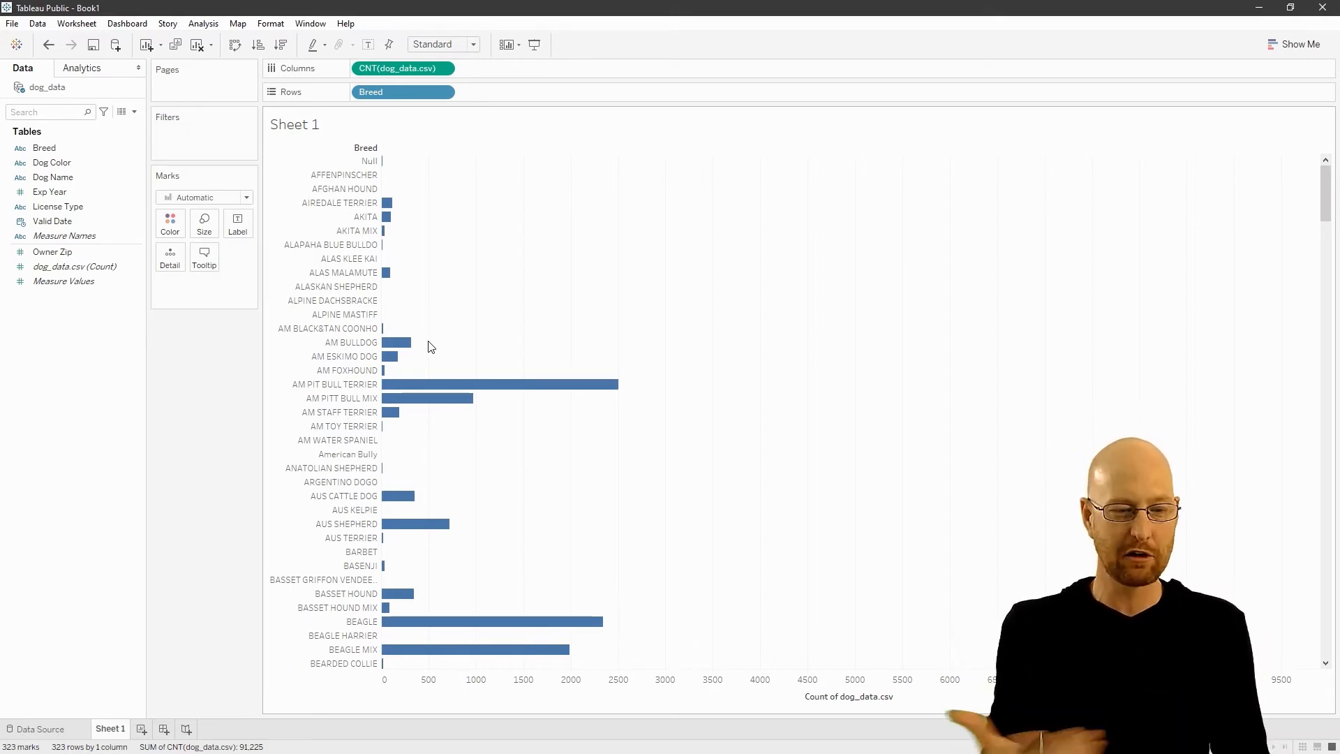
- Try the breed counts as a pie chart, treemap and packed bubbles, and return to horizontal bars
left_click(1295, 48)
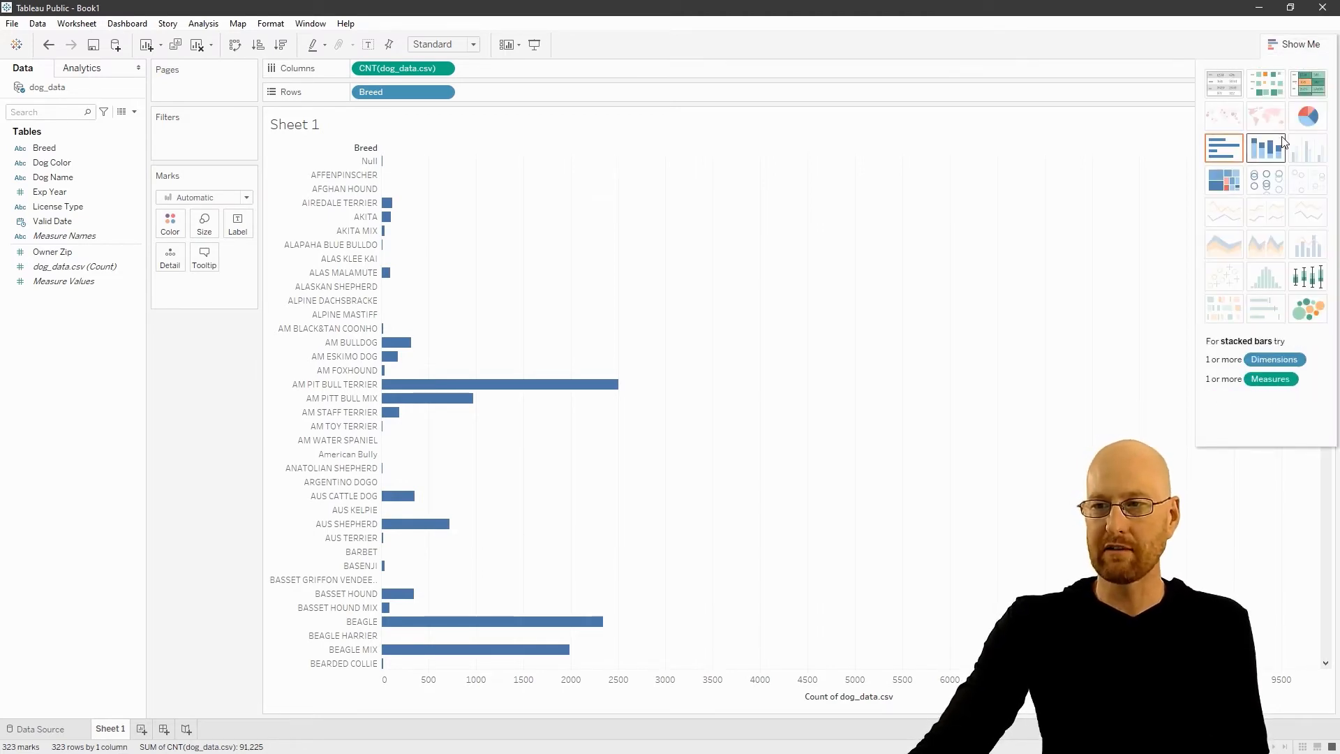
left_click(1307, 118)
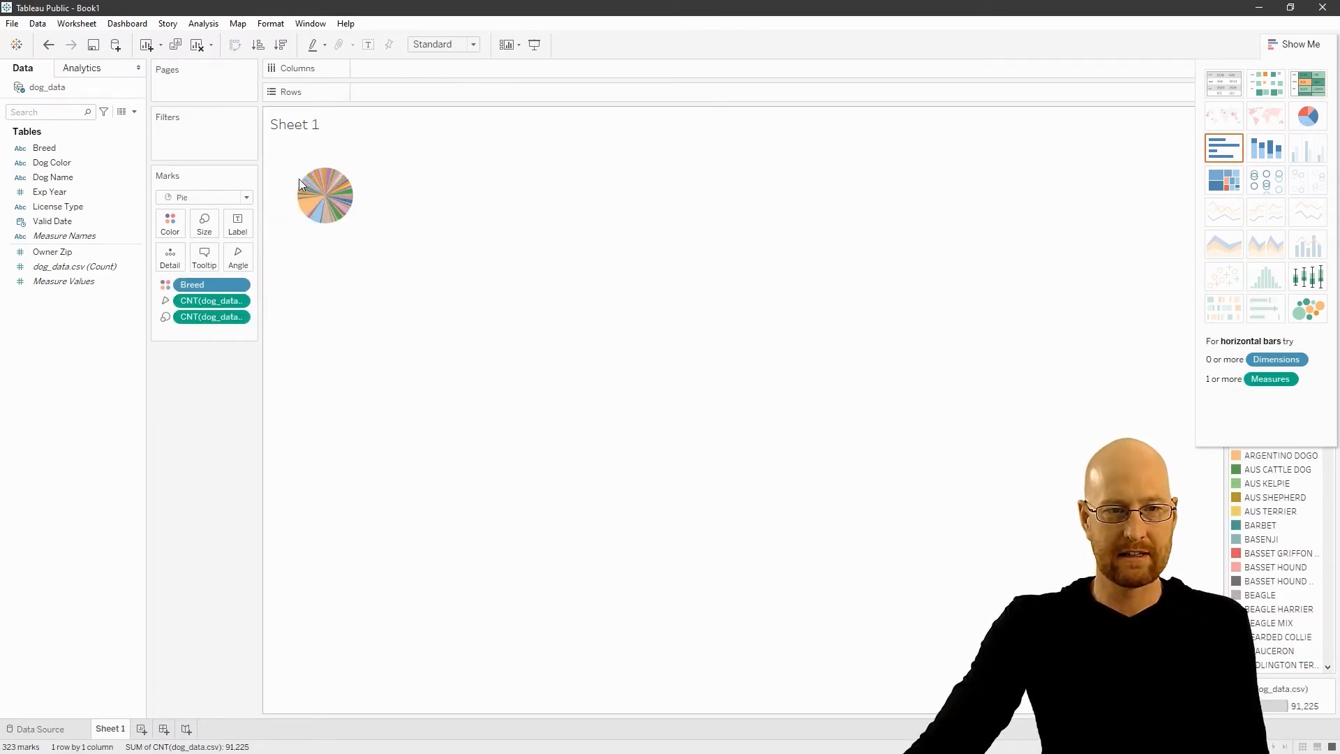
left_click(1227, 189)
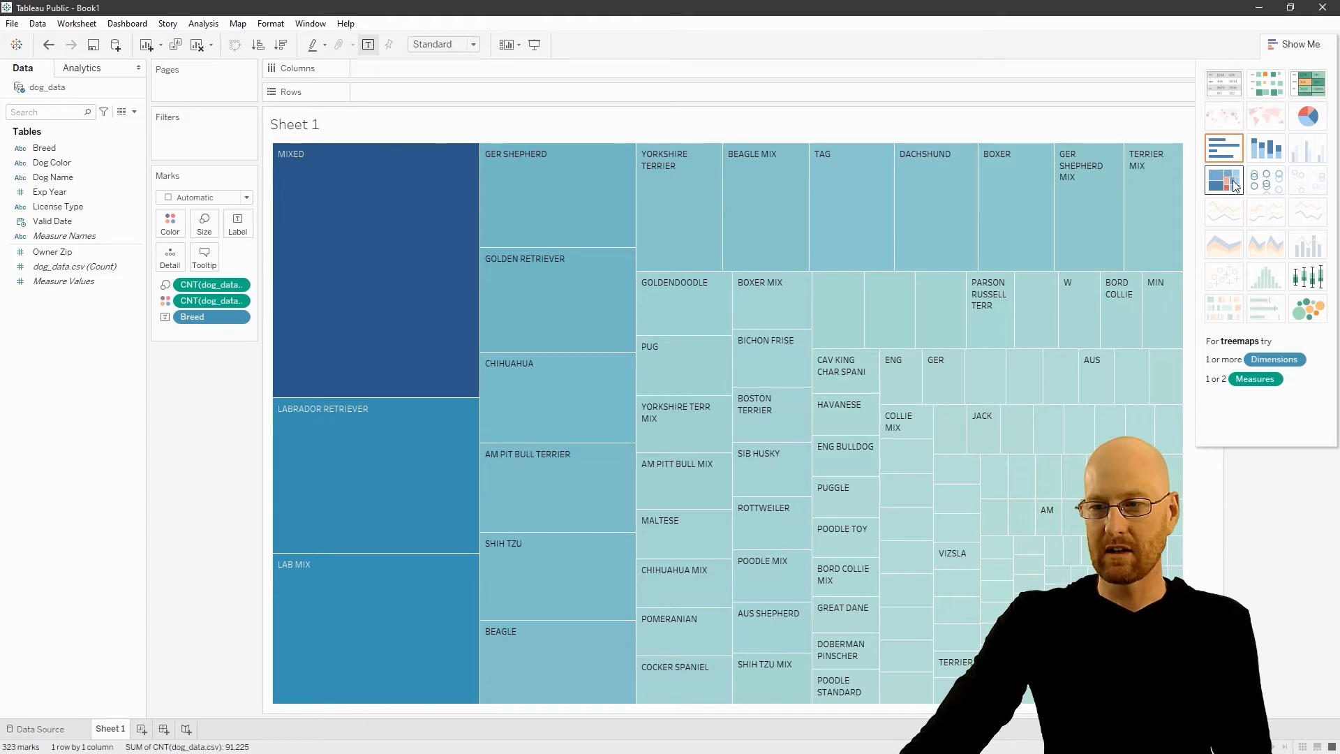
left_click(1310, 318)
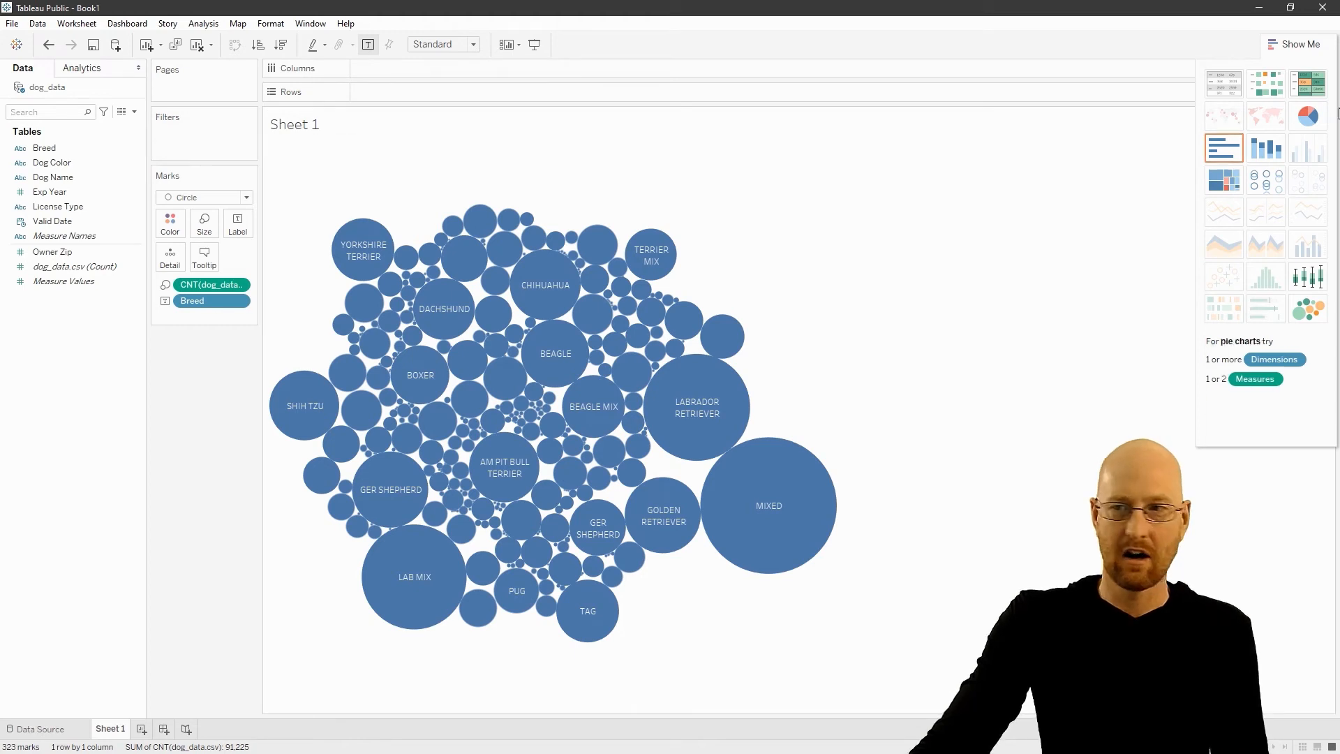
left_click(1227, 153)
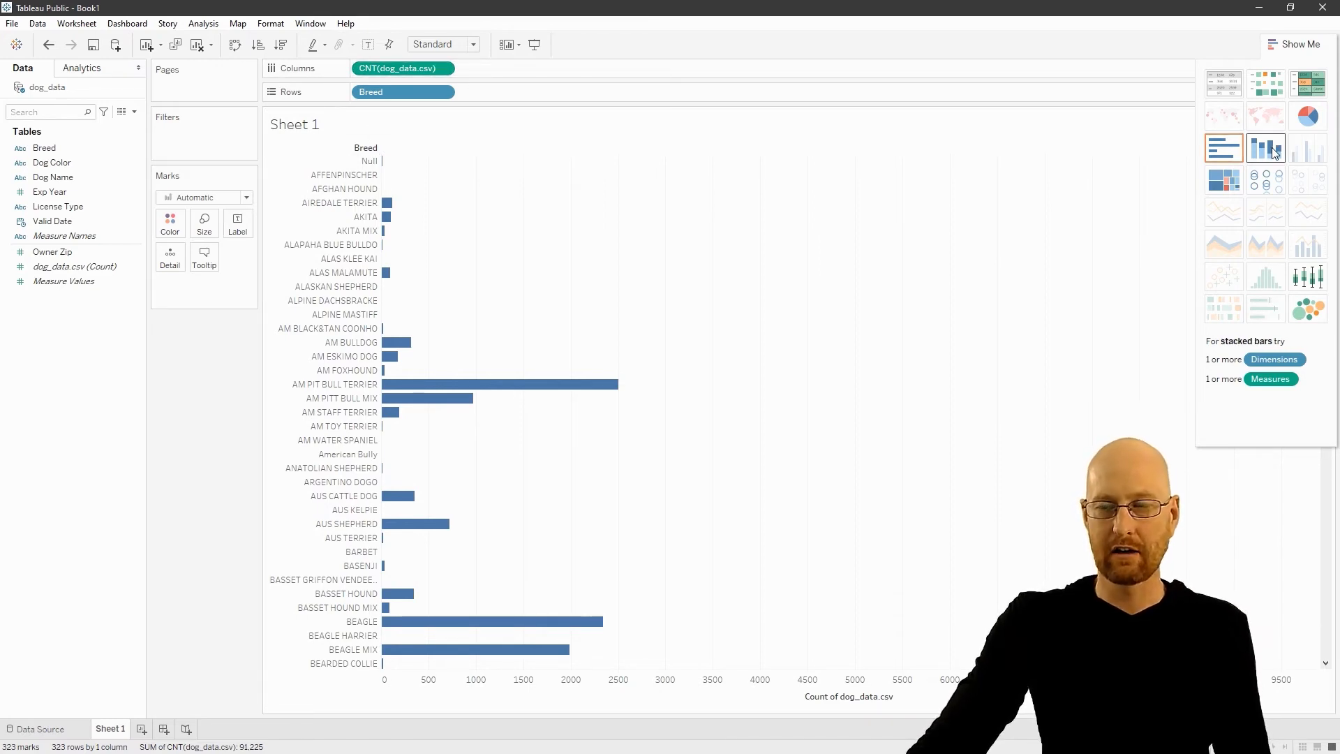
left_click(1225, 181)
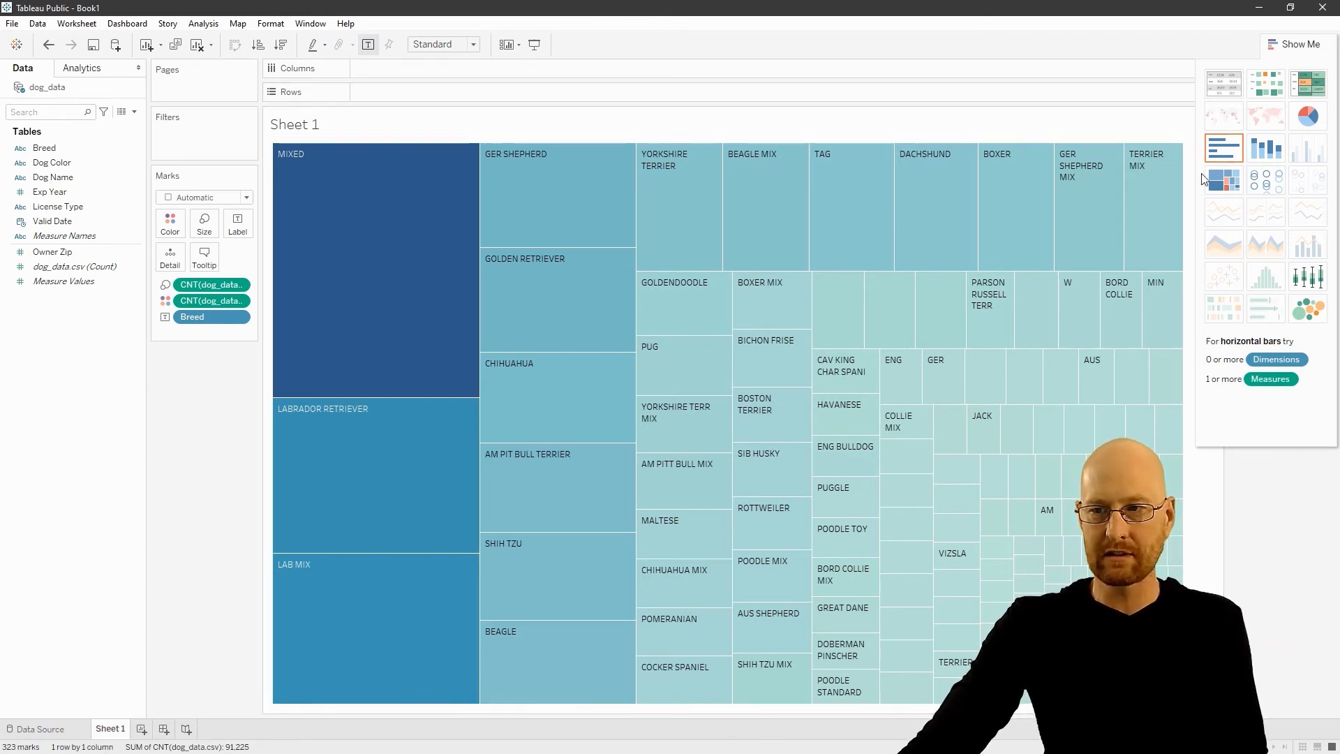
left_click(1203, 153)
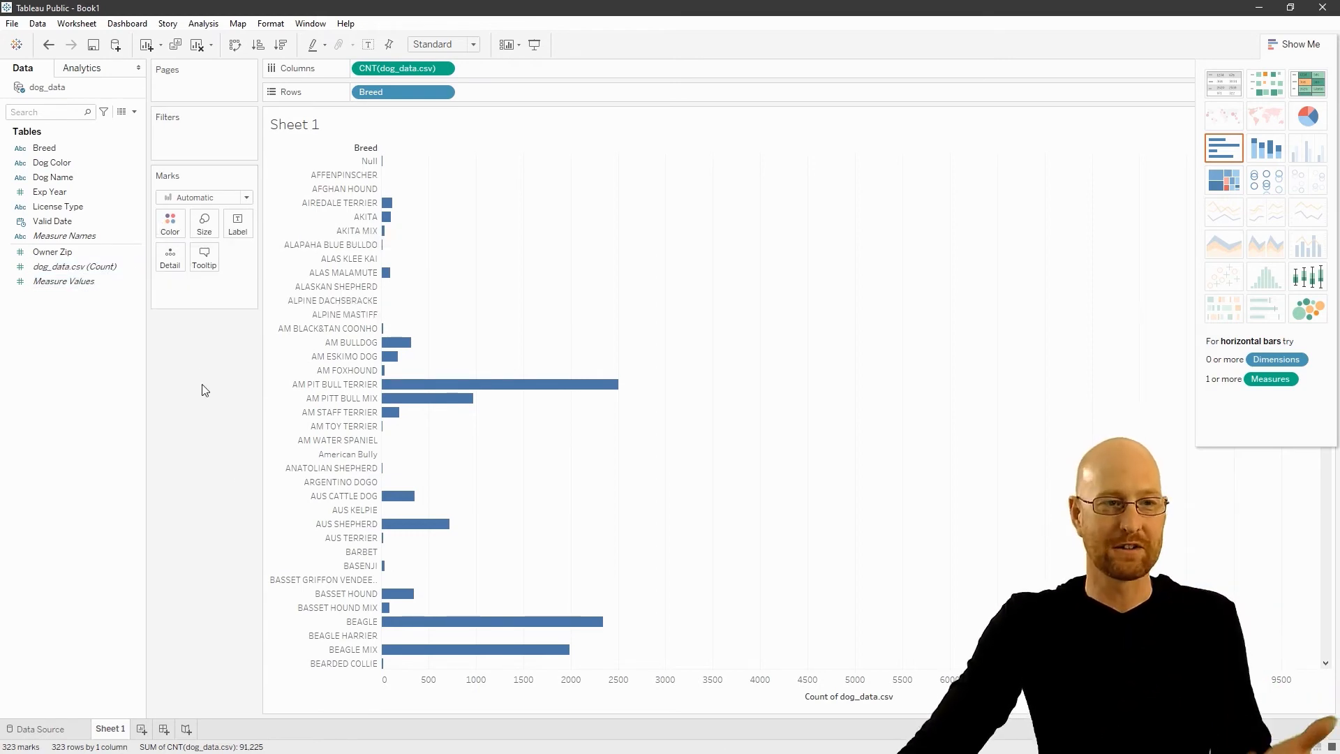
- Create a second worksheet with a treemap showing the dog_data.csv count for each Dog Color
left_click(141, 730)
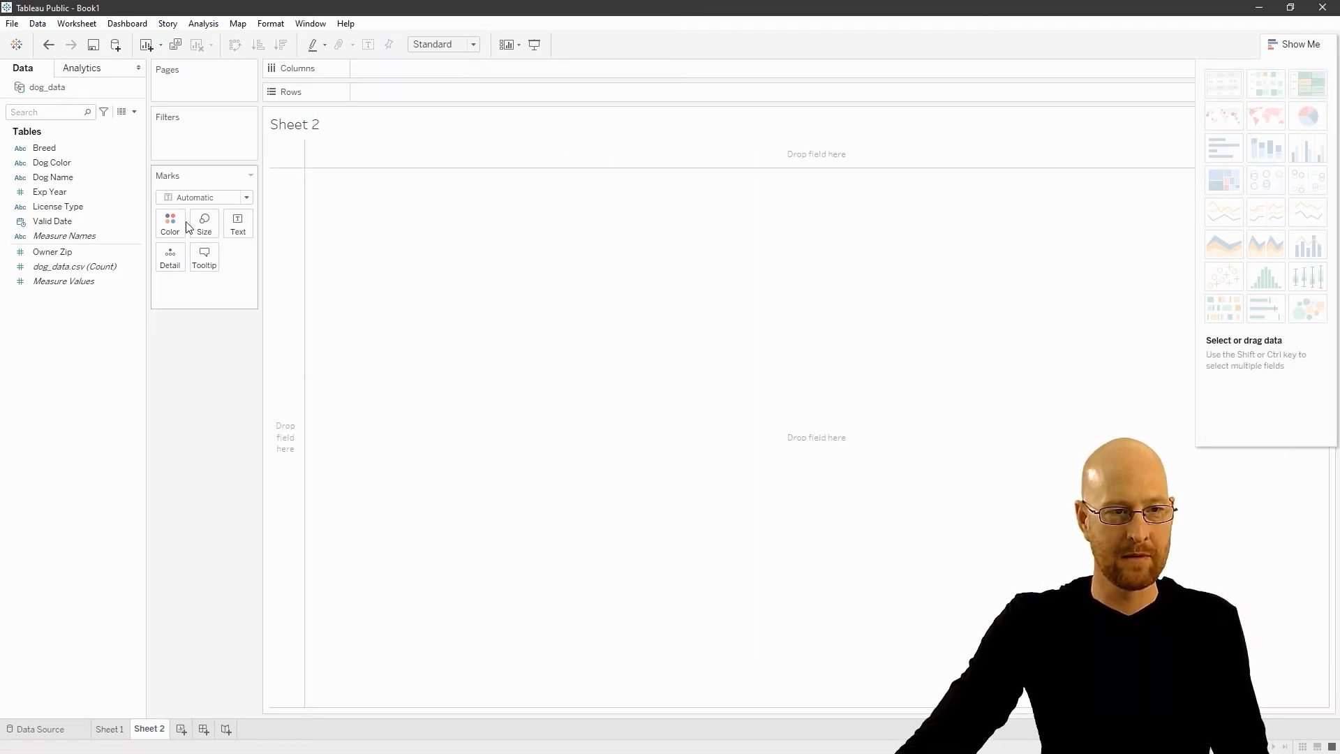
left_click(73, 151)
left_click_drag(72, 162, 413, 74)
left_click_drag(74, 265, 555, 68)
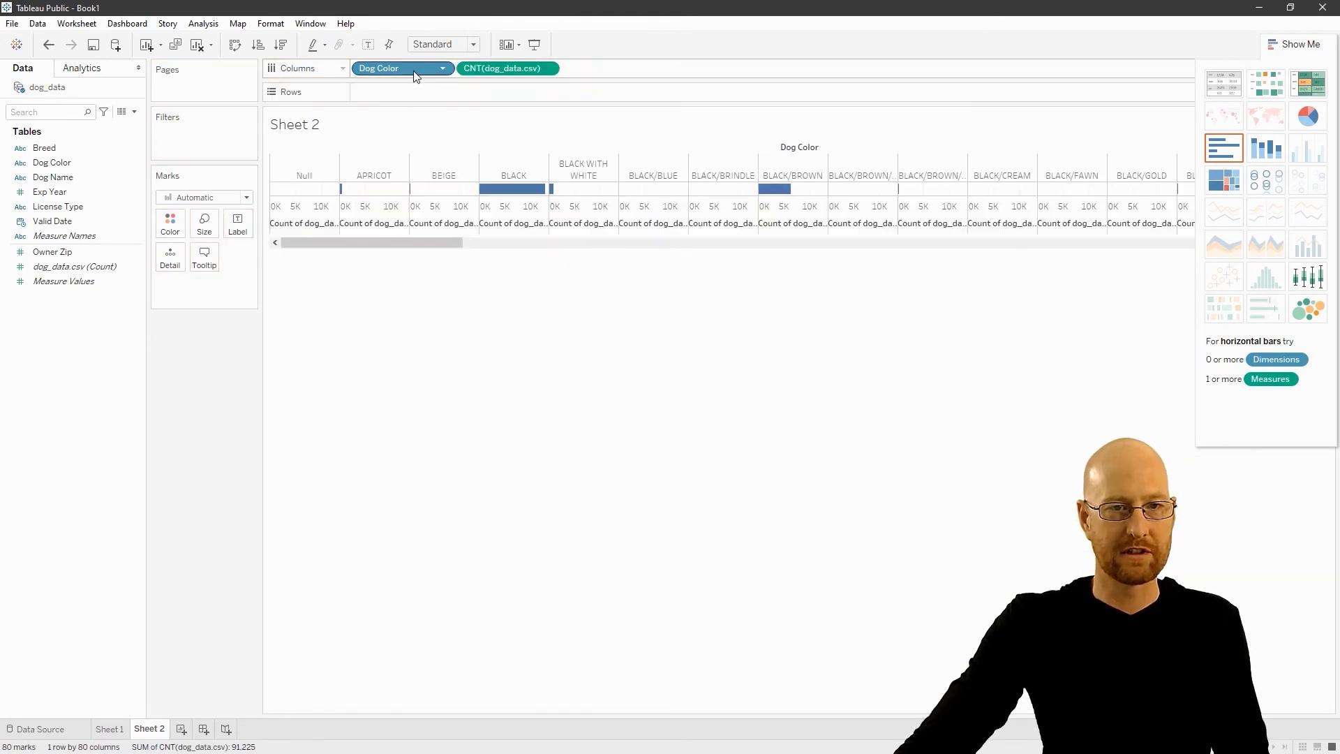
left_click_drag(408, 68, 409, 90)
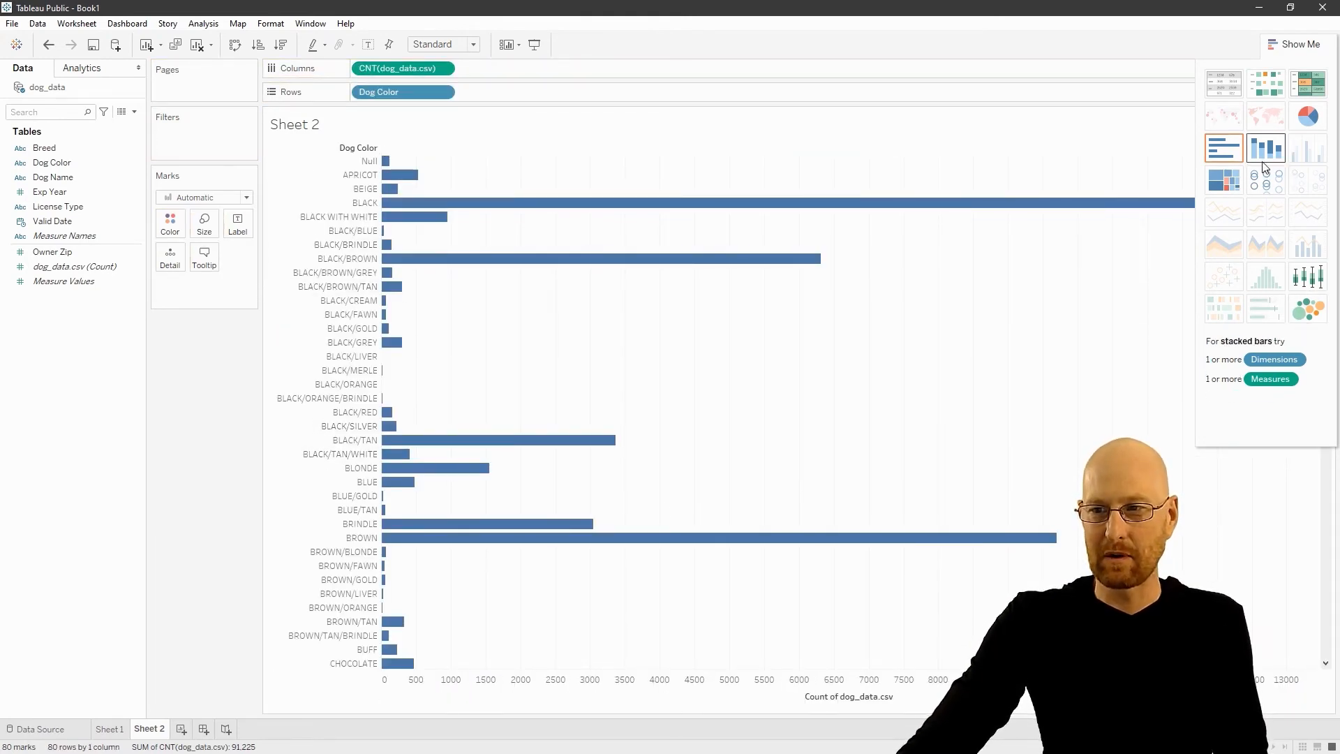
left_click(1240, 179)
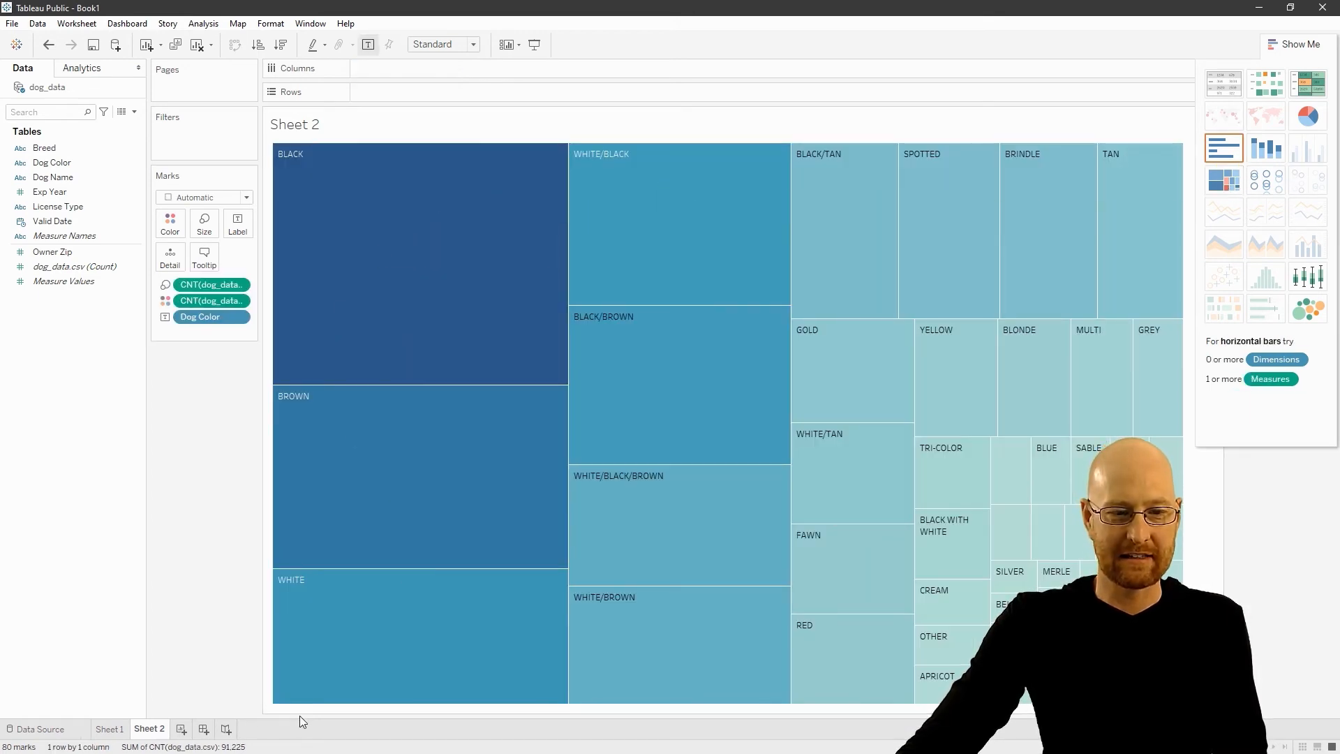
- Change the breed chart on Sheet 1 to packed bubbles and go back to Sheet 2
left_click(120, 730)
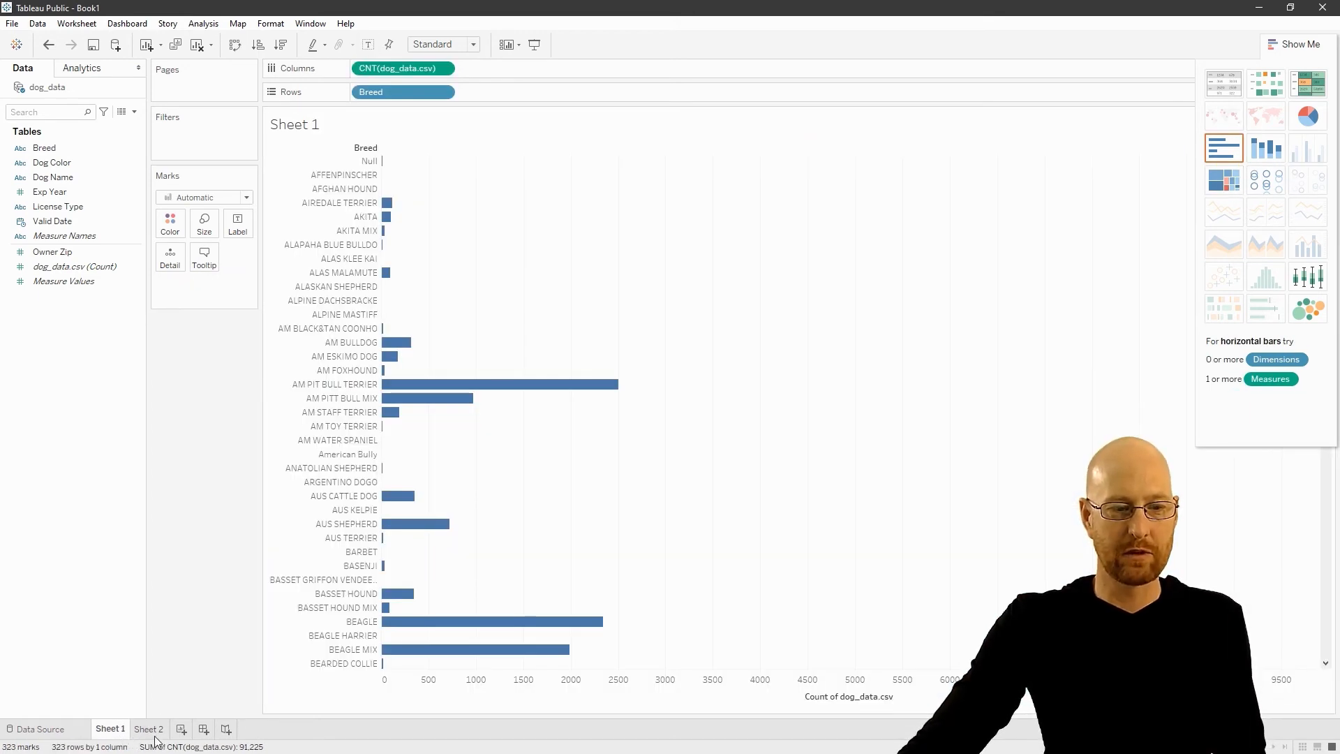
left_click(1309, 309)
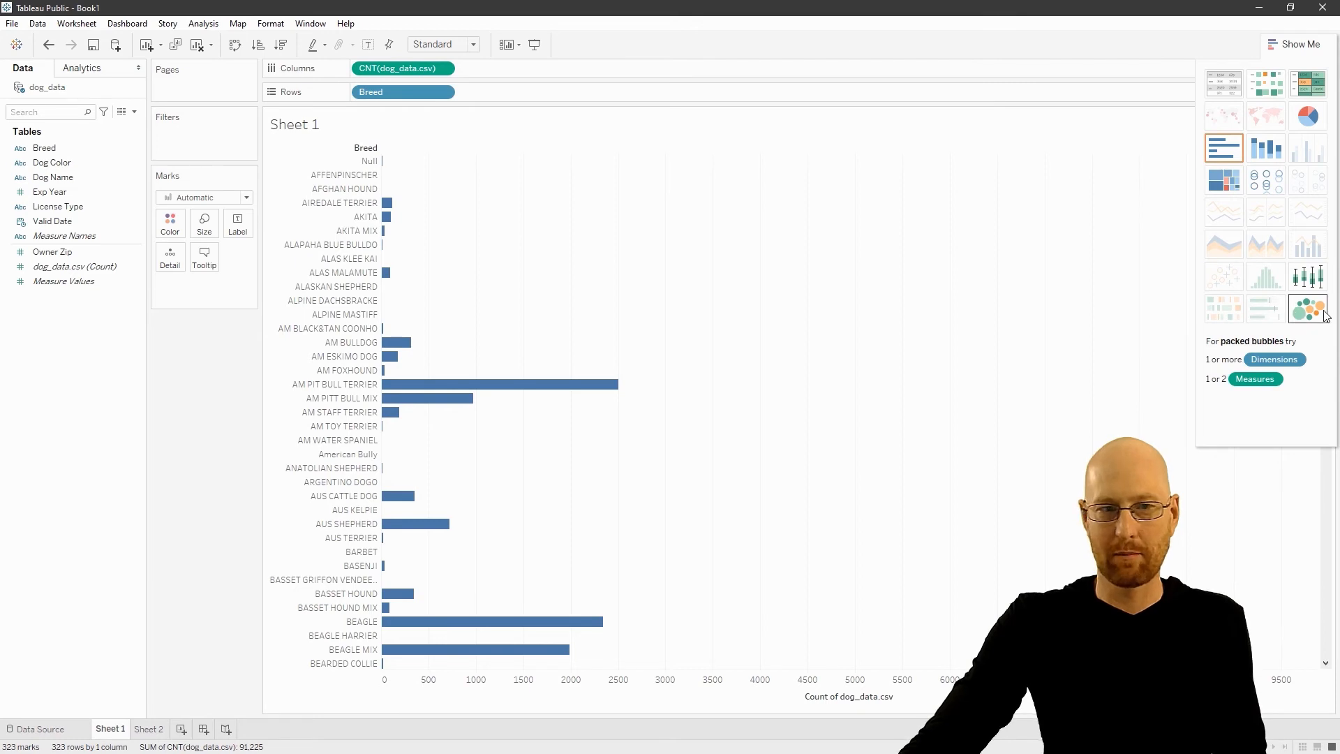
left_click(154, 731)
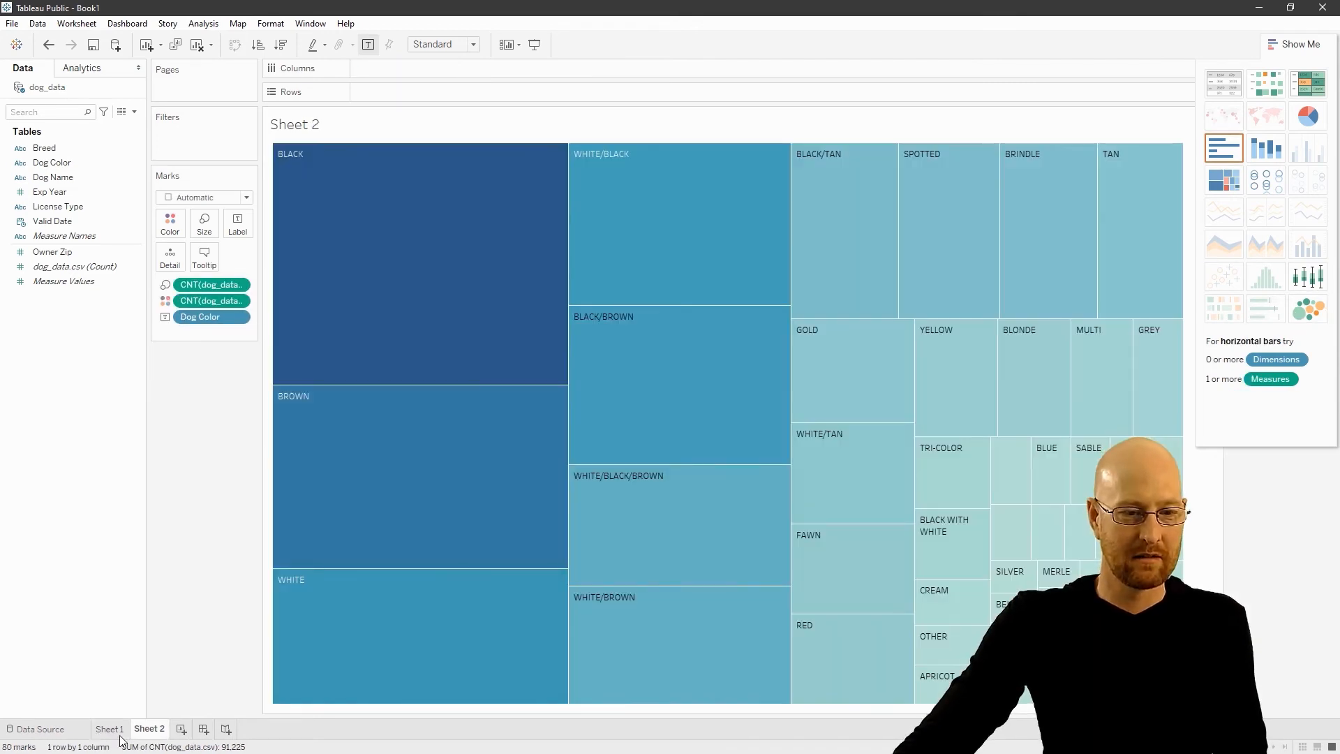
- Rename the Sheet 1 worksheet with the breed bubbles as Dog Breeds
left_click(113, 734)
right_click(113, 733)
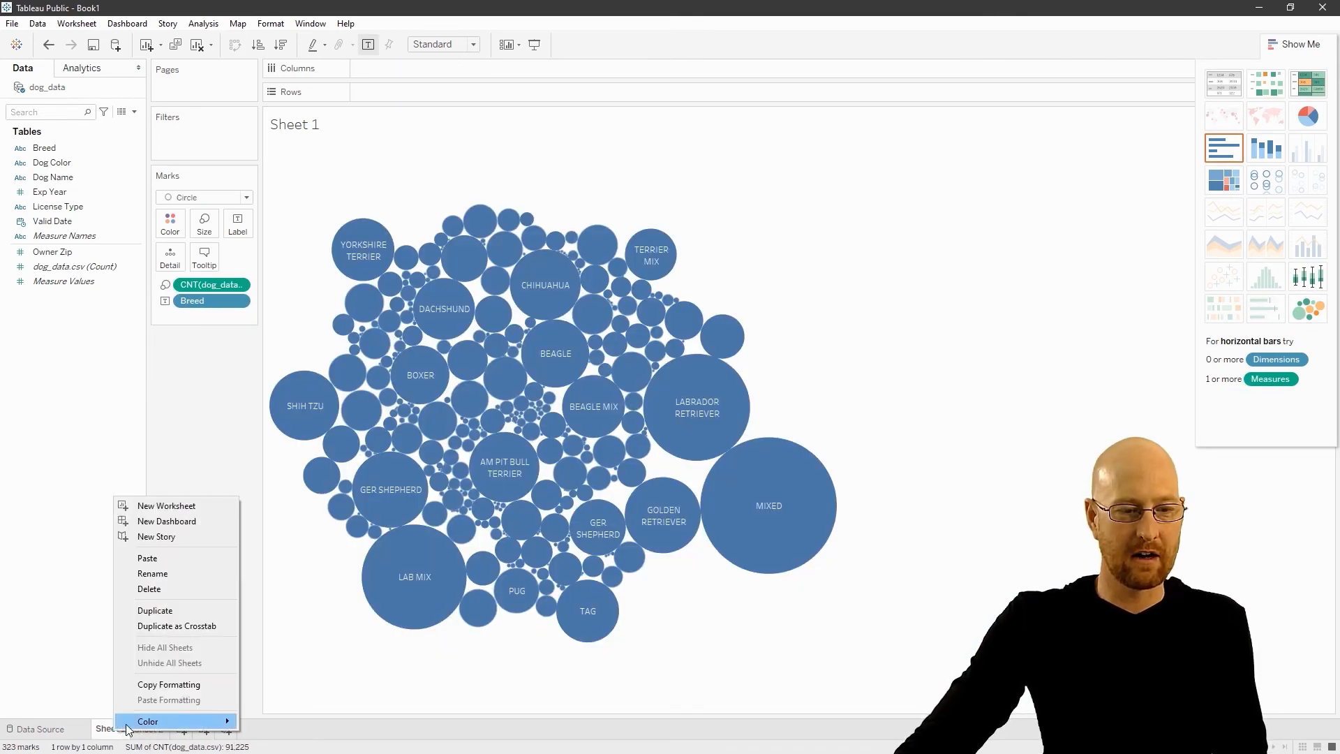
left_click(152, 573)
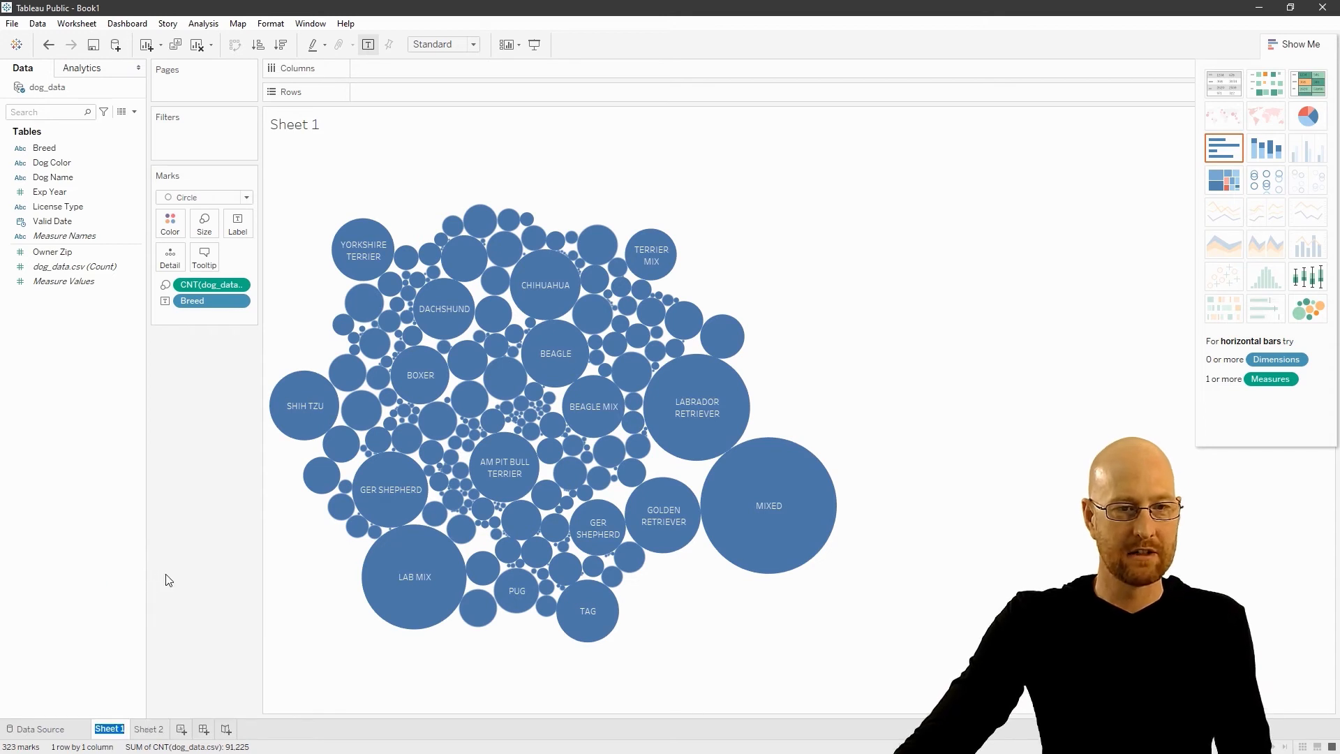
type("Dog Breeds")
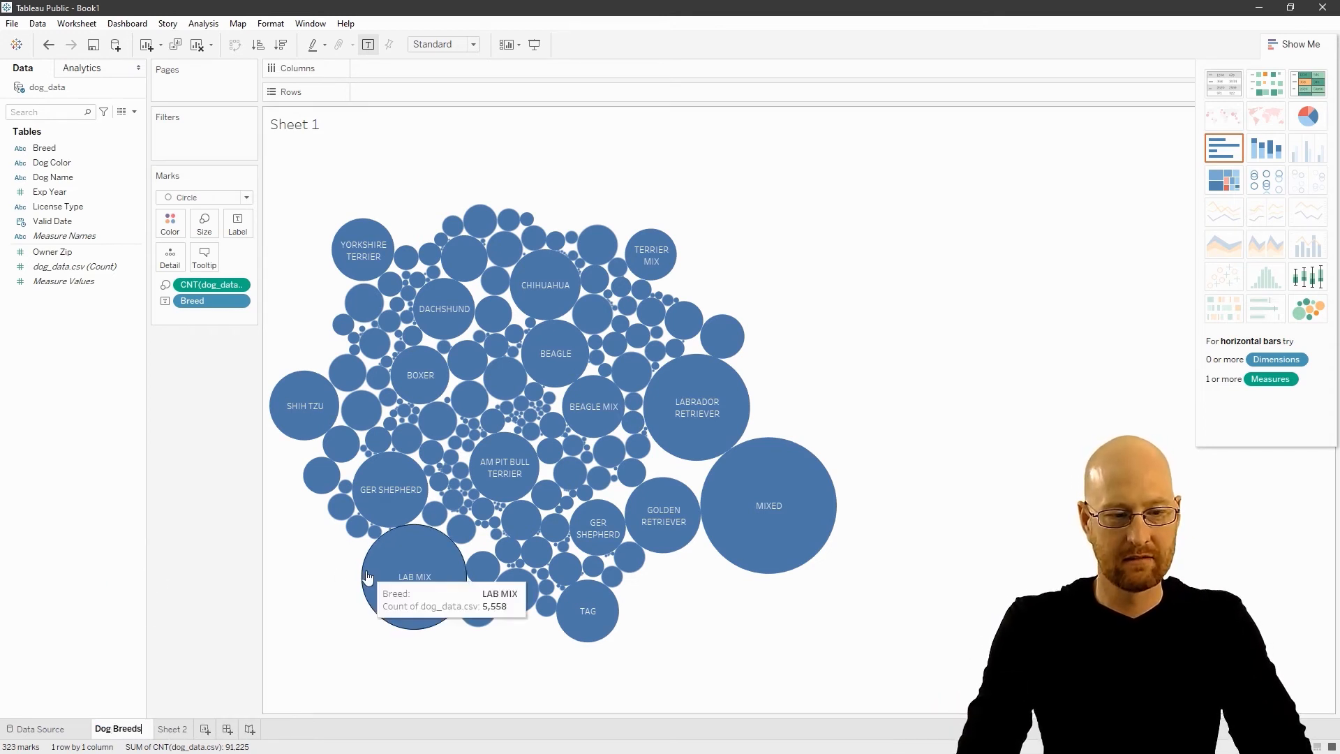
key("Return")
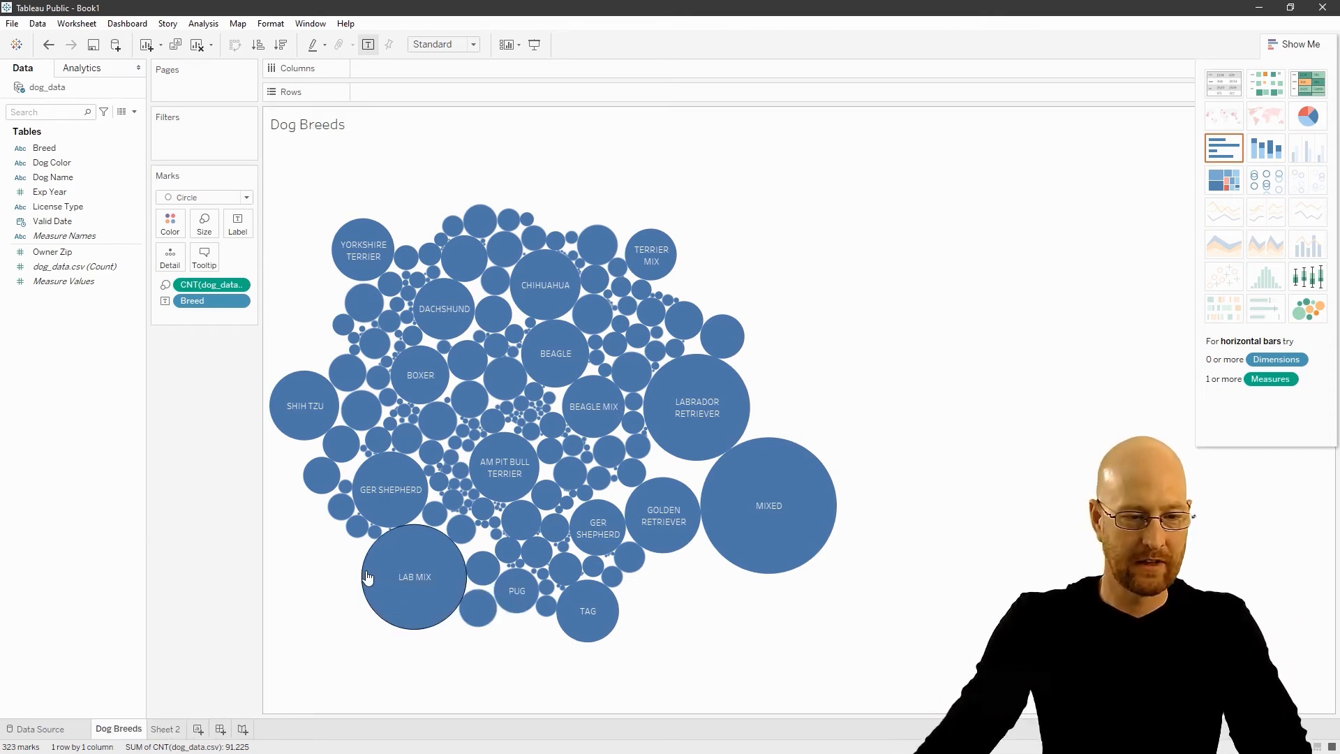
- Rename the Sheet 2 worksheet with the color treemap as Dog Colors
left_click(166, 731)
right_click(166, 731)
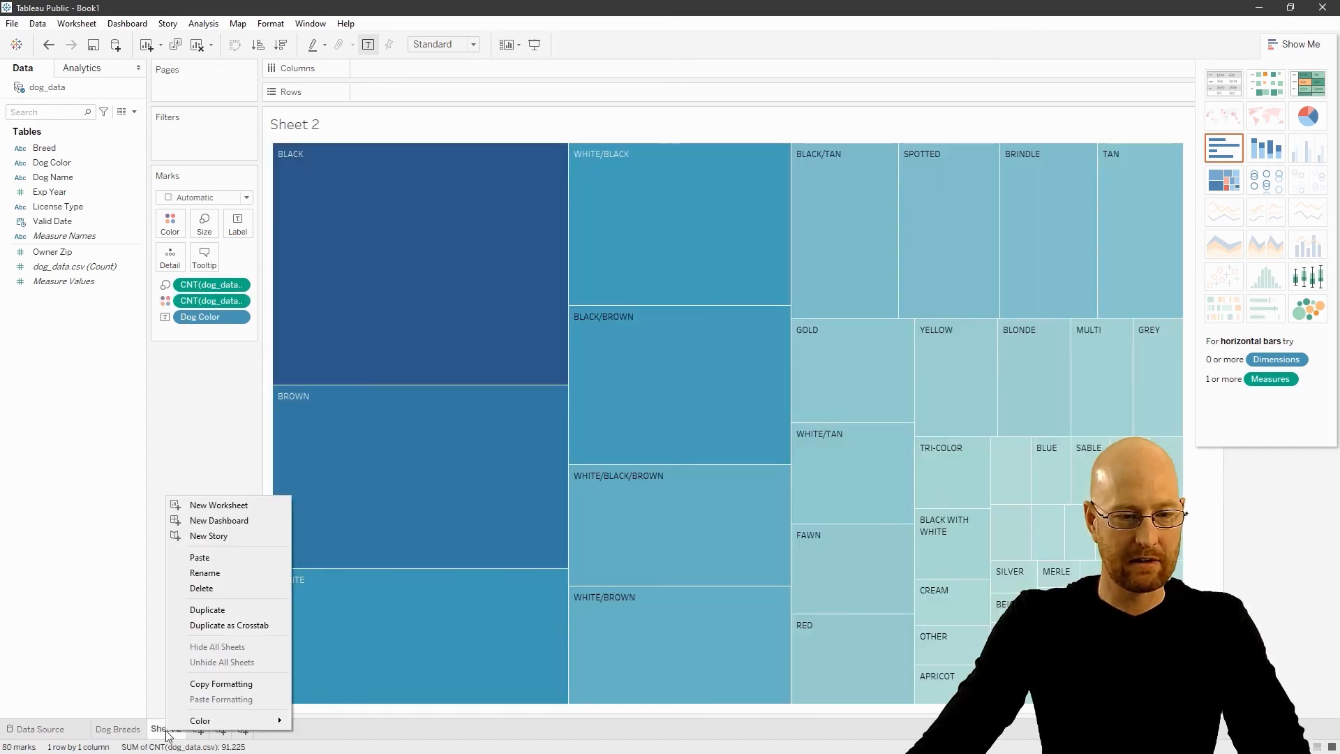
left_click(235, 576)
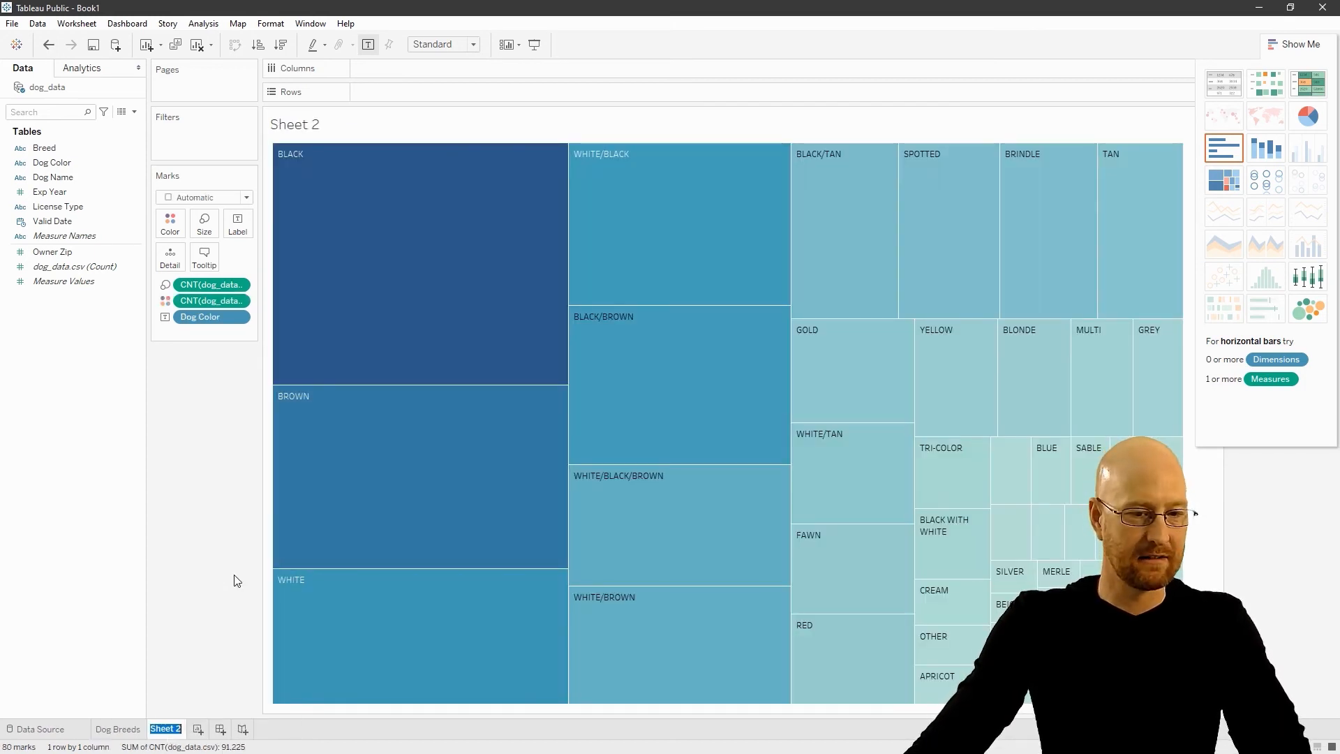
type("Dog Colors")
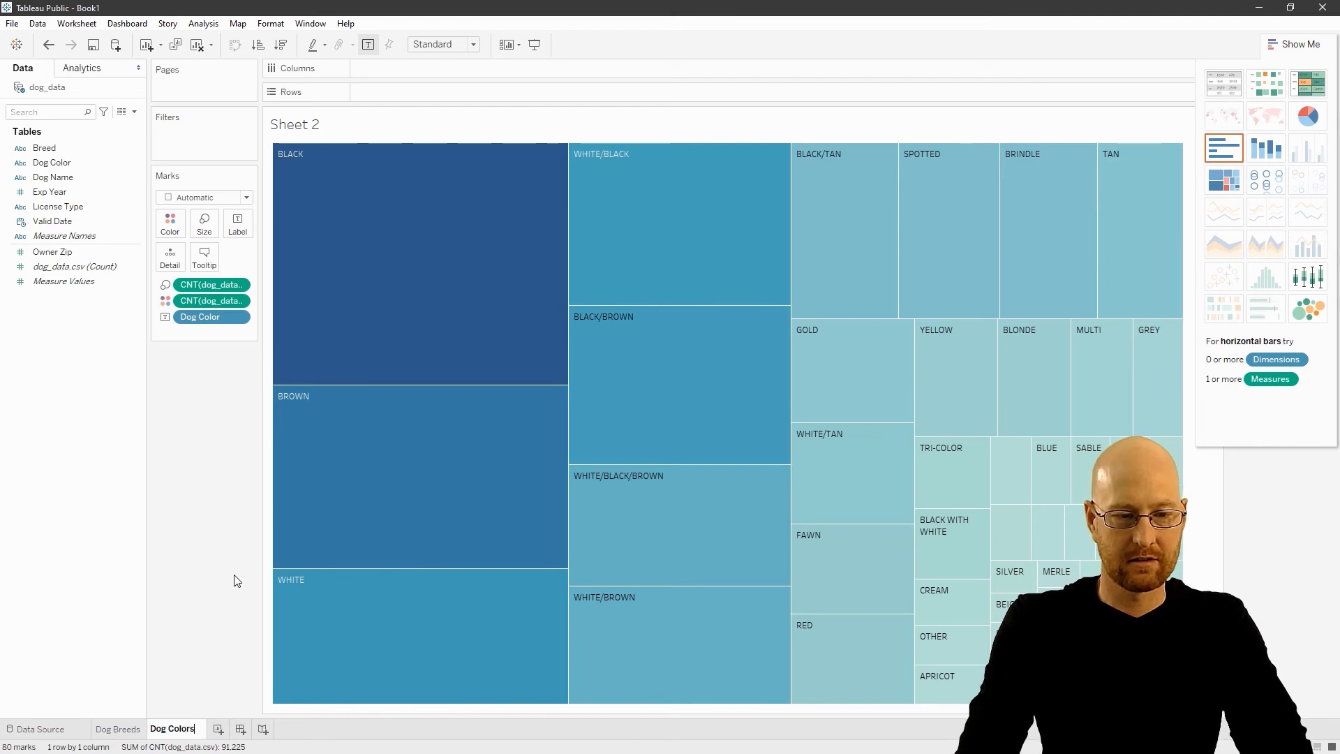
key("Return")
- Compare the Dog Breeds and Dog Colors worksheets, and inspect the details of an unlabeled bubble below Shih Tzu on Dog Breeds
left_click(128, 730)
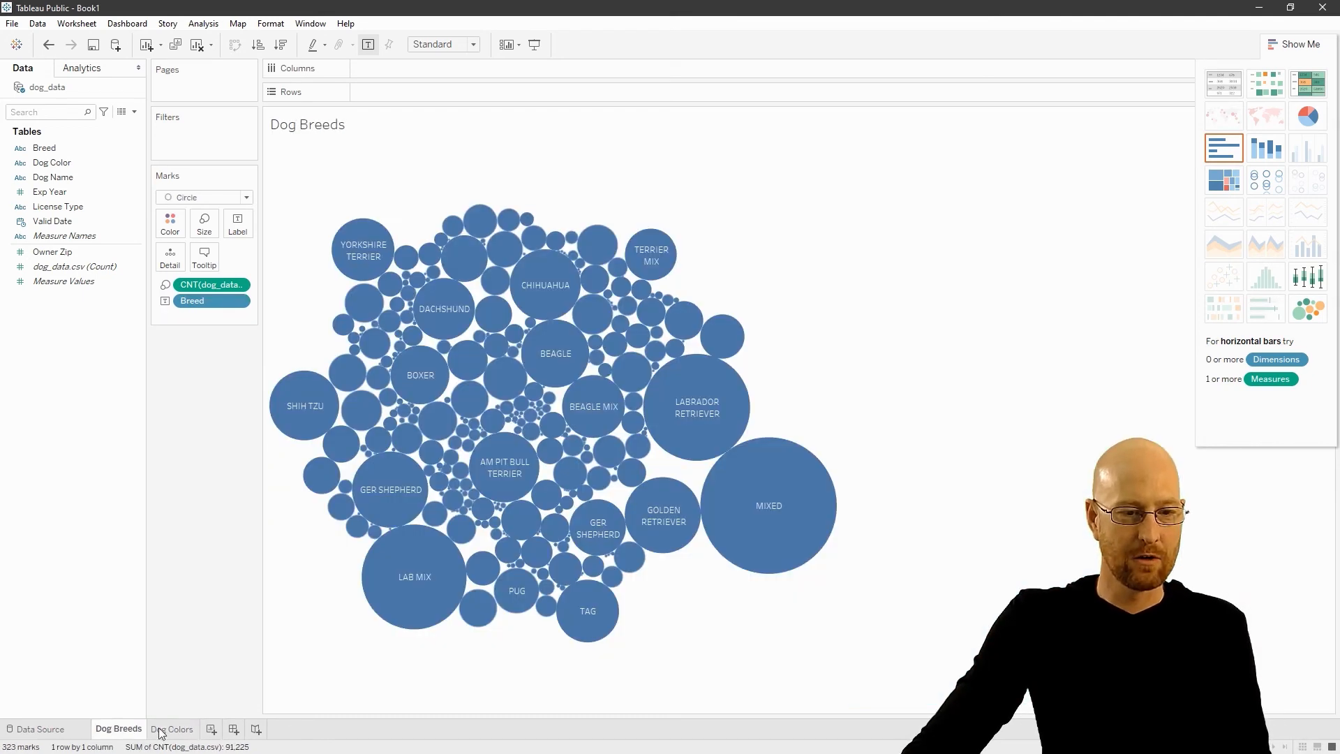
left_click(184, 729)
left_click(115, 729)
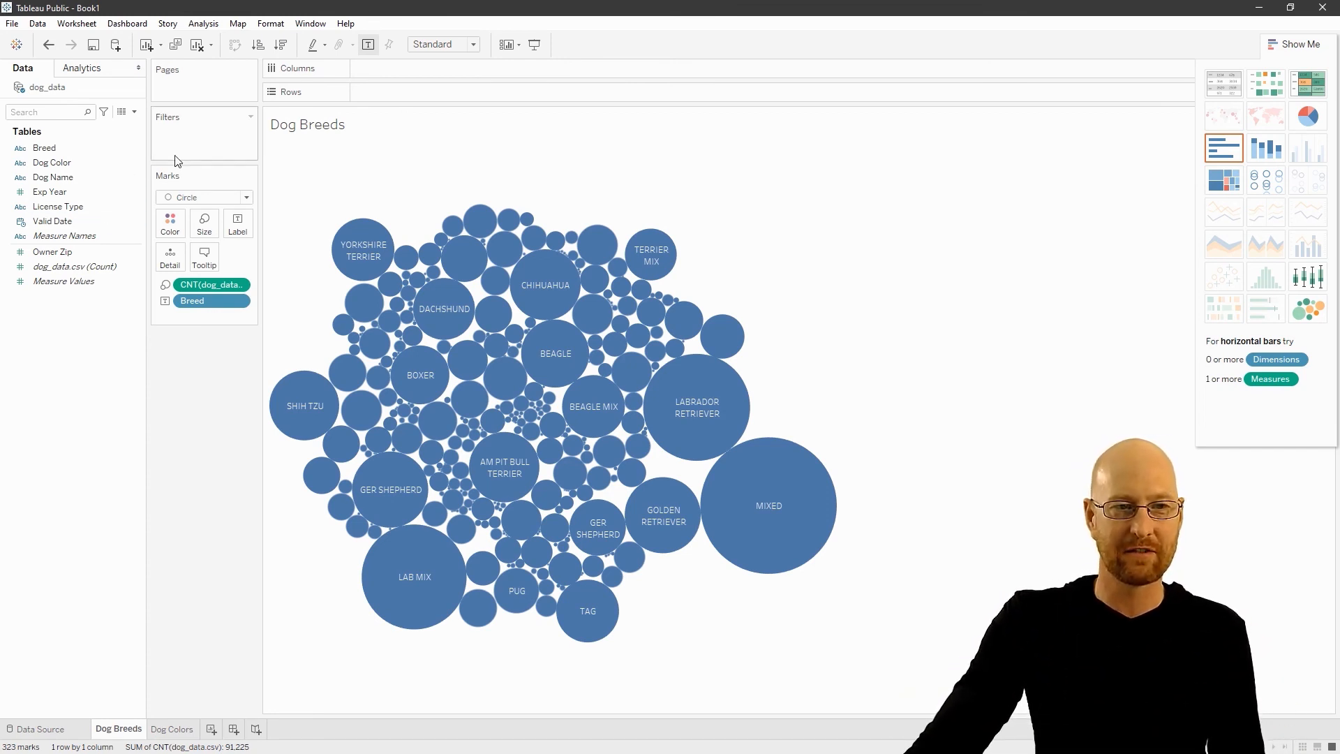
mouse_move(336, 448)
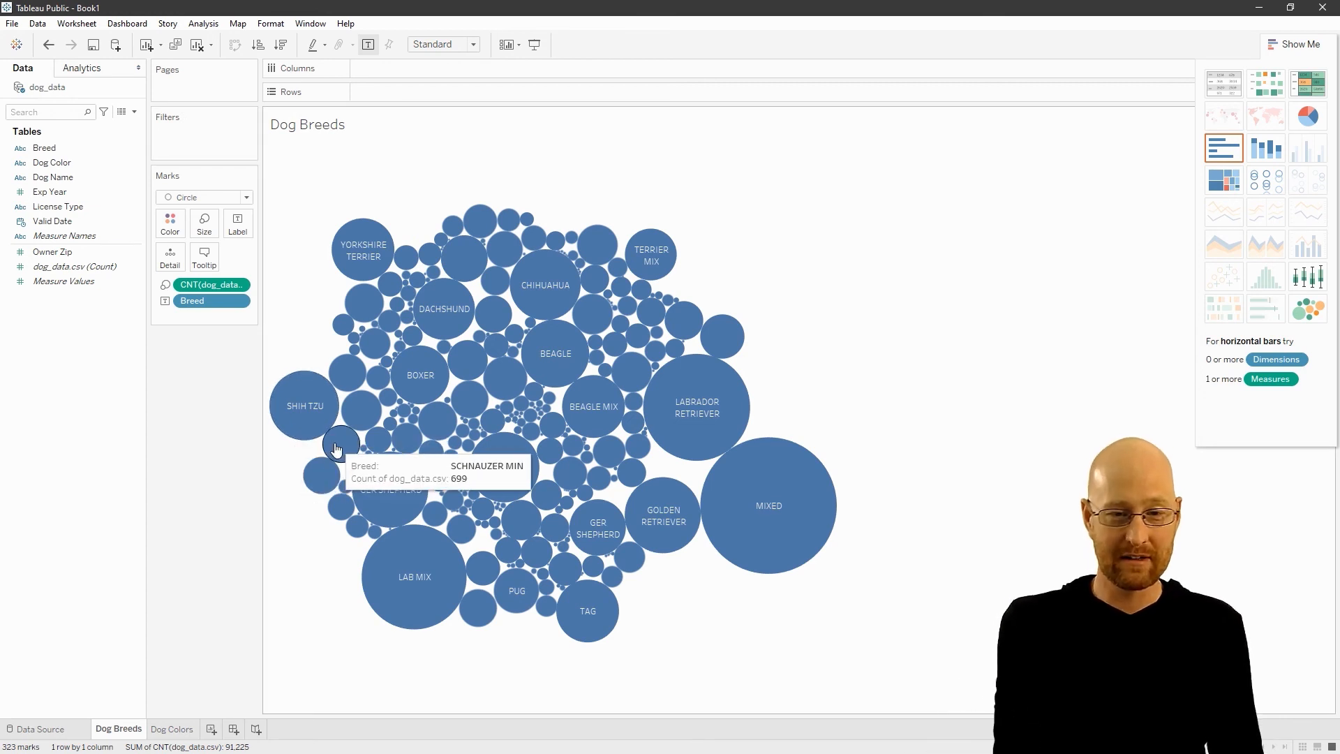